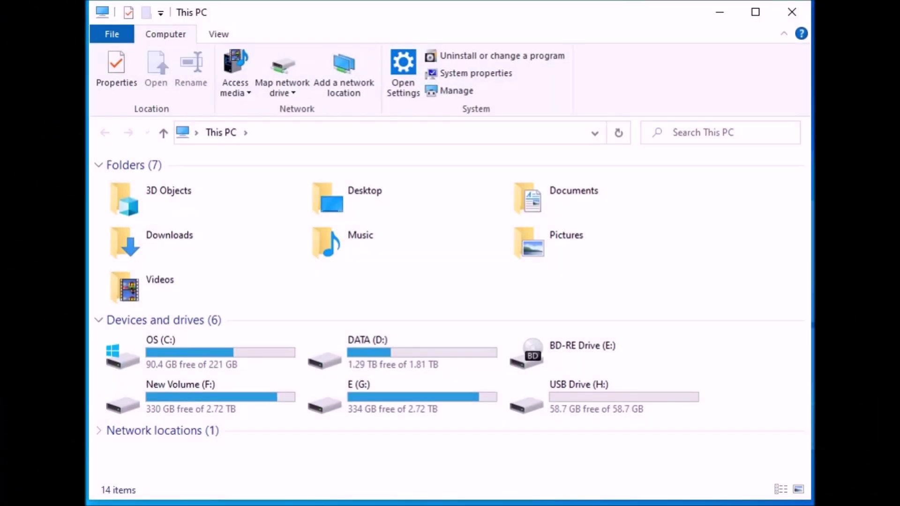
Open USB Drive (H:) and create a new folder named VeraCrypt at its root.
{"action": "left_click", "coordinate": [597, 398]}
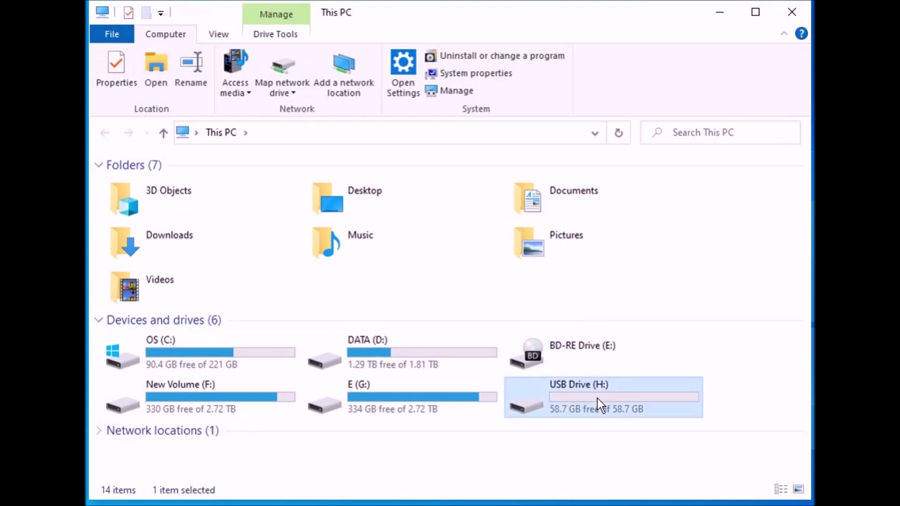
{"action": "double_click", "coordinate": [597, 398]}
{"action": "right_click", "coordinate": [372, 233]}
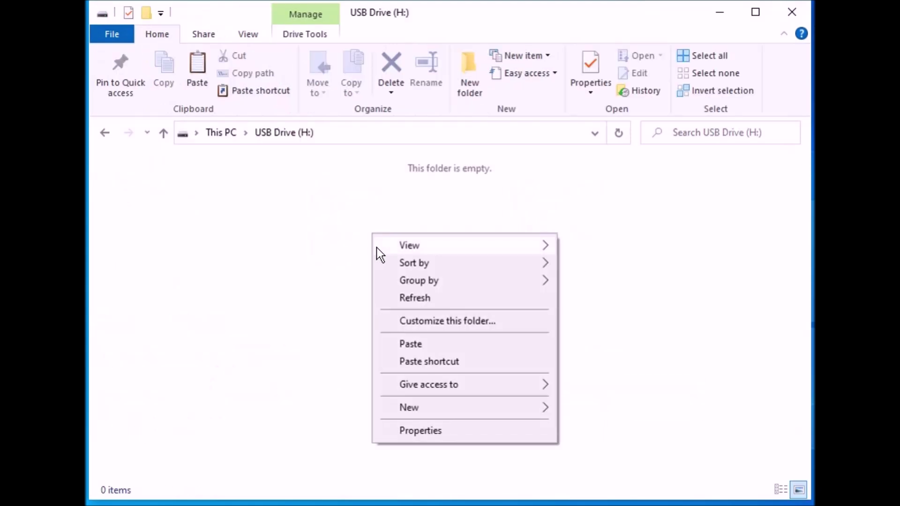
{"action": "mouse_move", "coordinate": [433, 406]}
{"action": "left_click", "coordinate": [592, 408]}
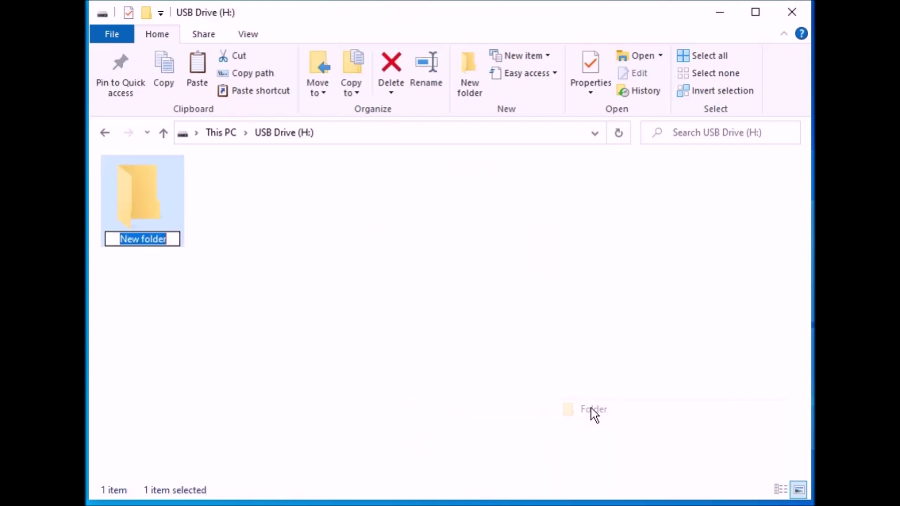
{"action": "type", "text": "VeraC"}
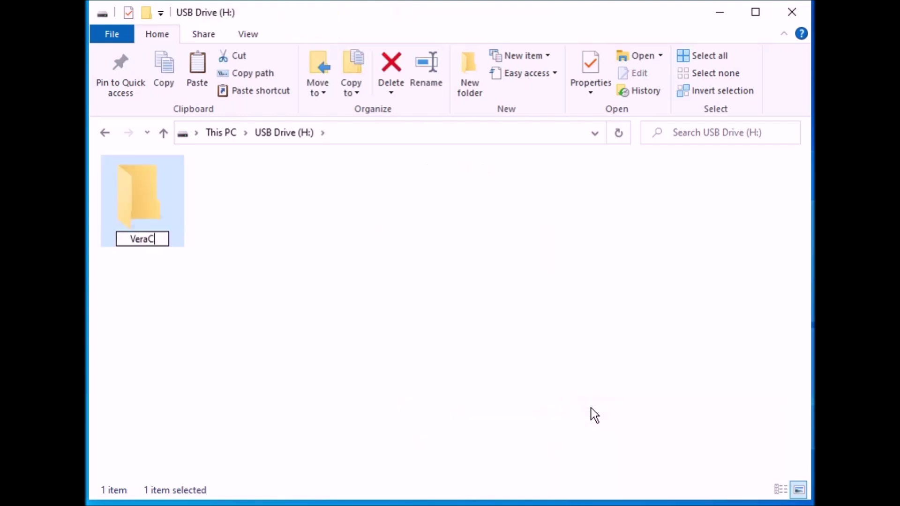
{"action": "type", "text": "rypt"}
{"action": "left_click", "coordinate": [572, 388]}
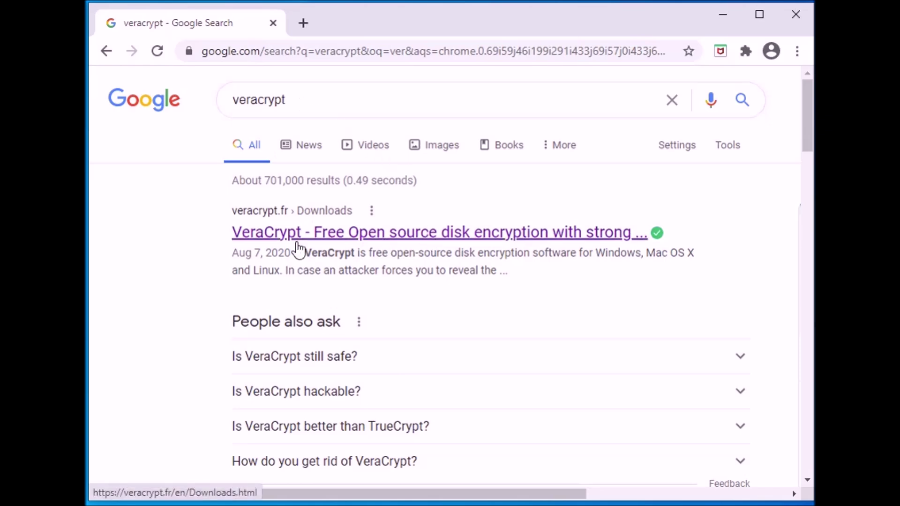
Download VeraCrypt Setup 1.24-Update7.exe for Windows from veracrypt.fr and launch it.
{"action": "left_click", "coordinate": [458, 240]}
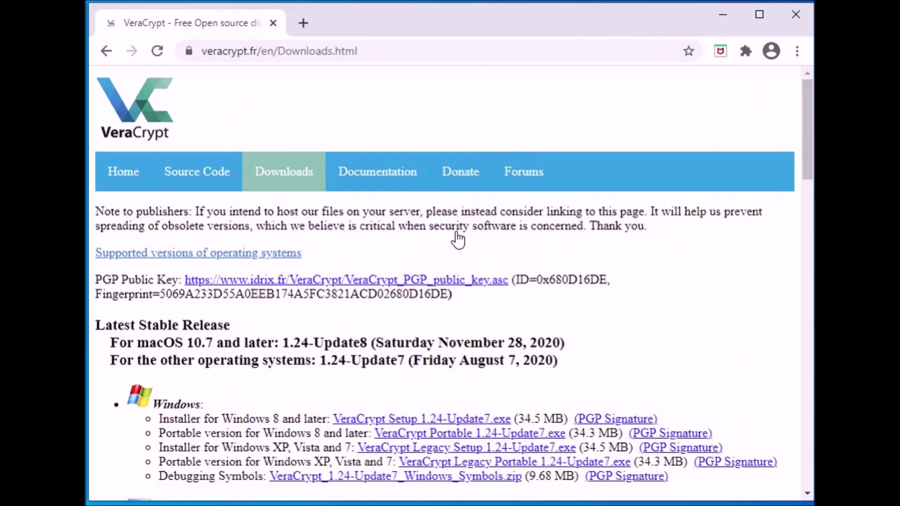
{"action": "left_click_drag", "start_coordinate": [807, 145], "coordinate": [805, 204]}
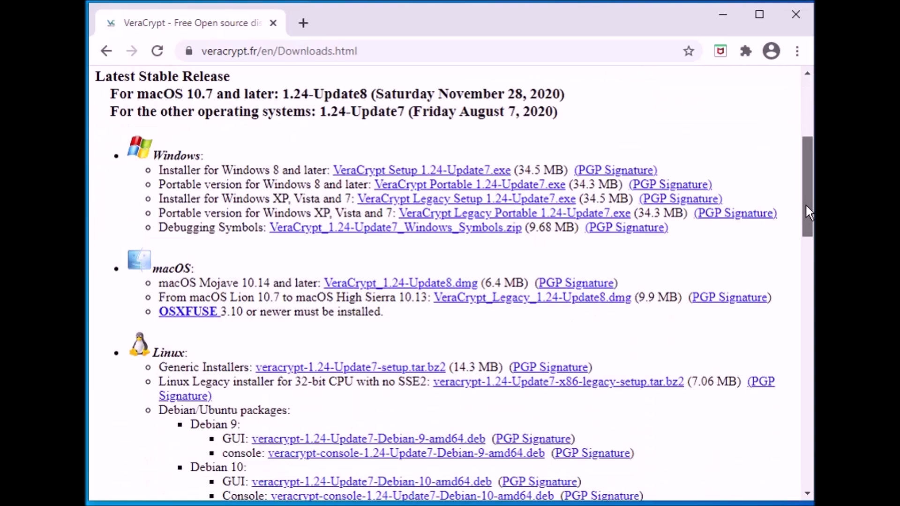
{"action": "left_click_drag", "start_coordinate": [807, 210], "coordinate": [778, 187]}
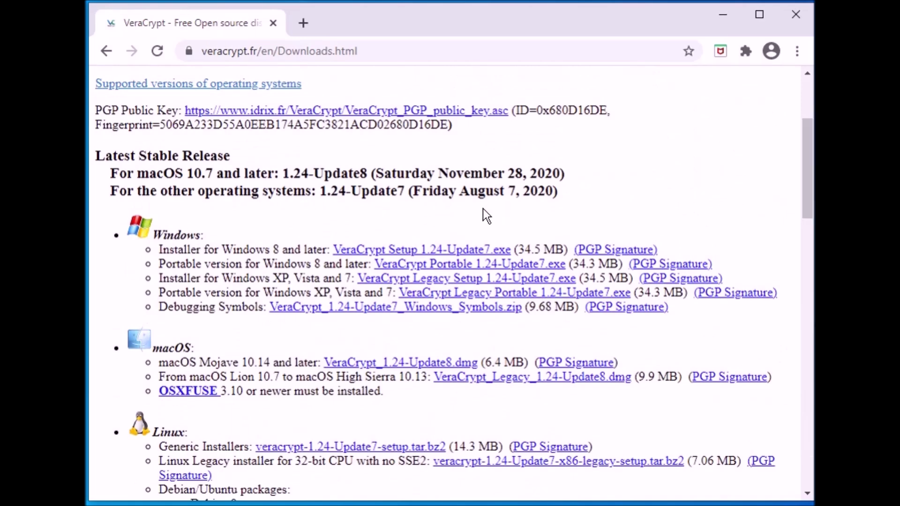
{"action": "left_click", "coordinate": [420, 250]}
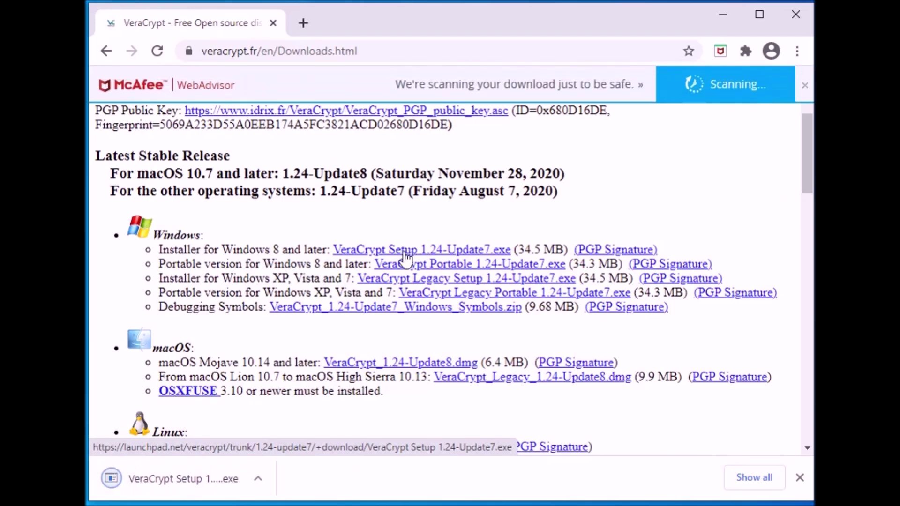
{"action": "left_click", "coordinate": [176, 480]}
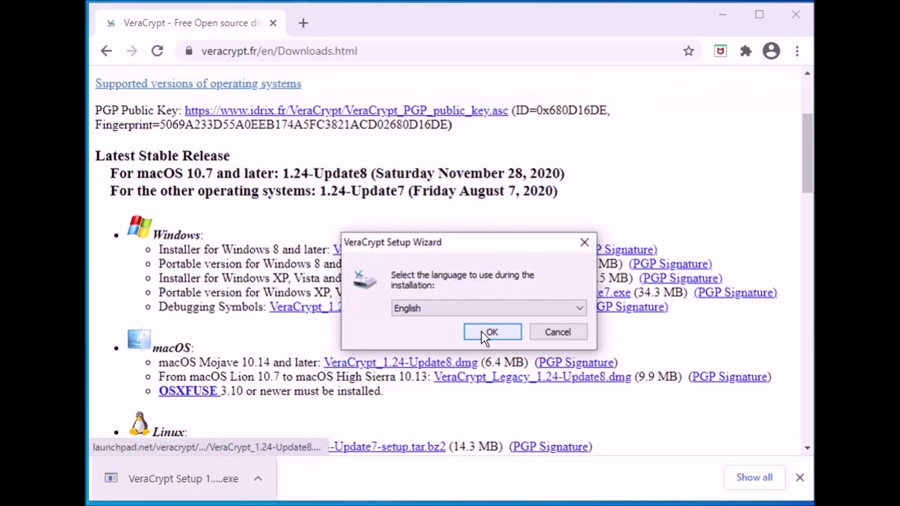
Keep English as the setup language, close Chrome, and accept the license terms.
{"action": "left_click", "coordinate": [482, 332]}
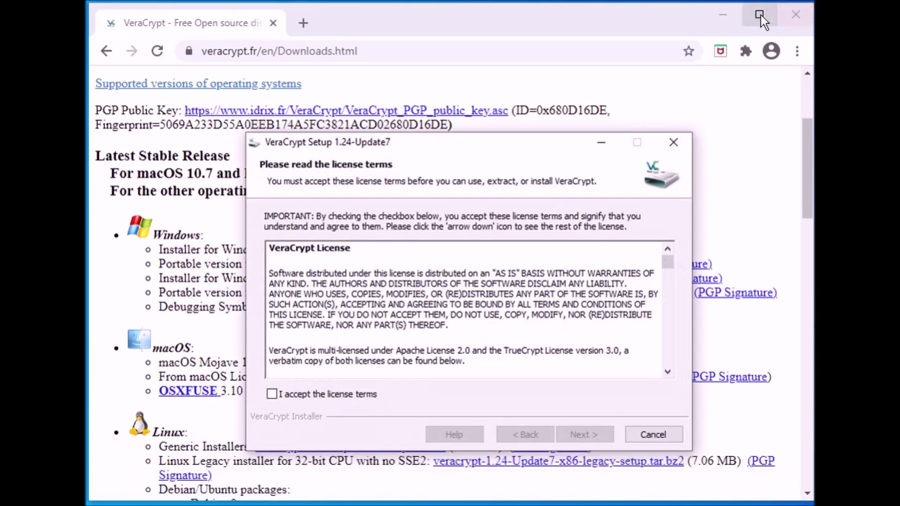
{"action": "left_click", "coordinate": [792, 8]}
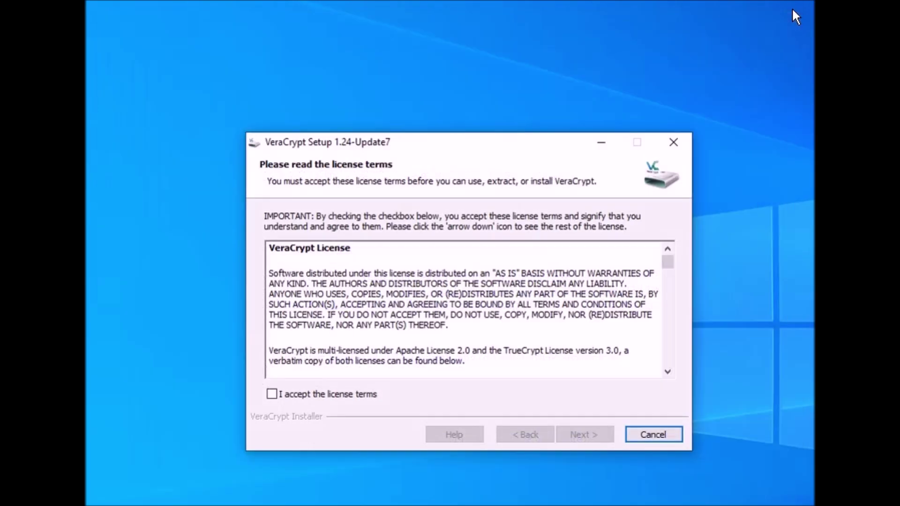
{"action": "left_click", "coordinate": [274, 395]}
{"action": "left_click", "coordinate": [604, 435]}
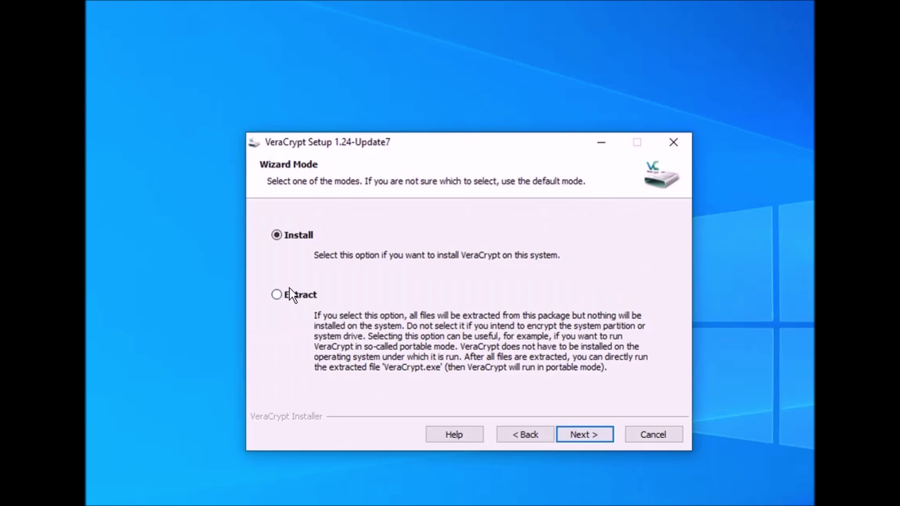
Choose Extract mode to unpack VeraCrypt for portable use and confirm it.
{"action": "left_click", "coordinate": [275, 294]}
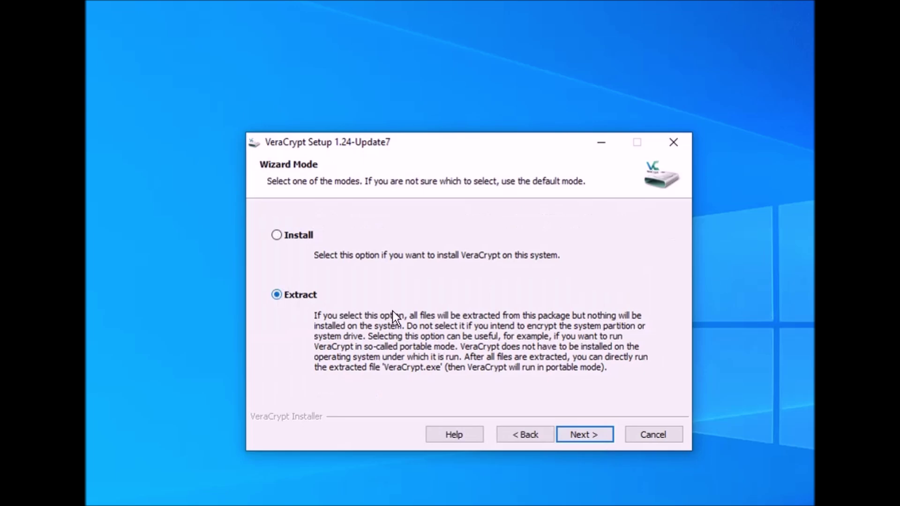
{"action": "left_click", "coordinate": [573, 428]}
{"action": "left_click", "coordinate": [591, 386]}
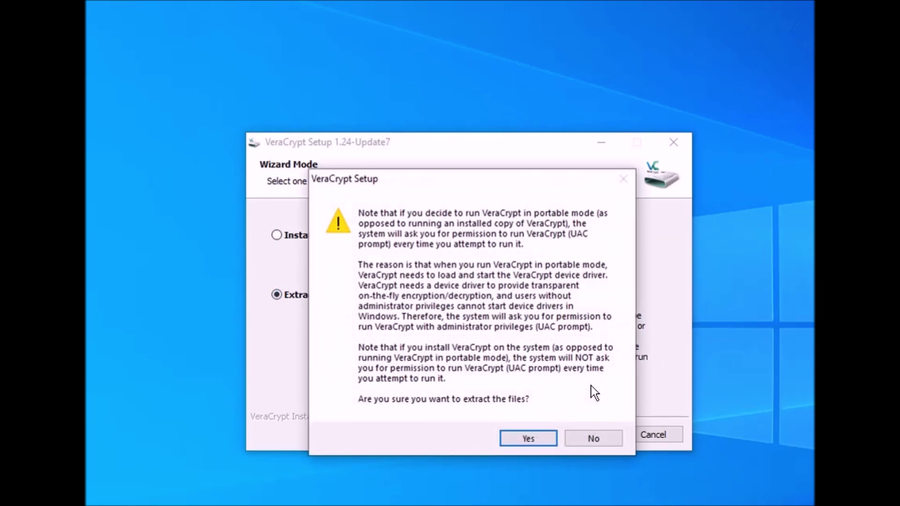
{"action": "left_click", "coordinate": [544, 439]}
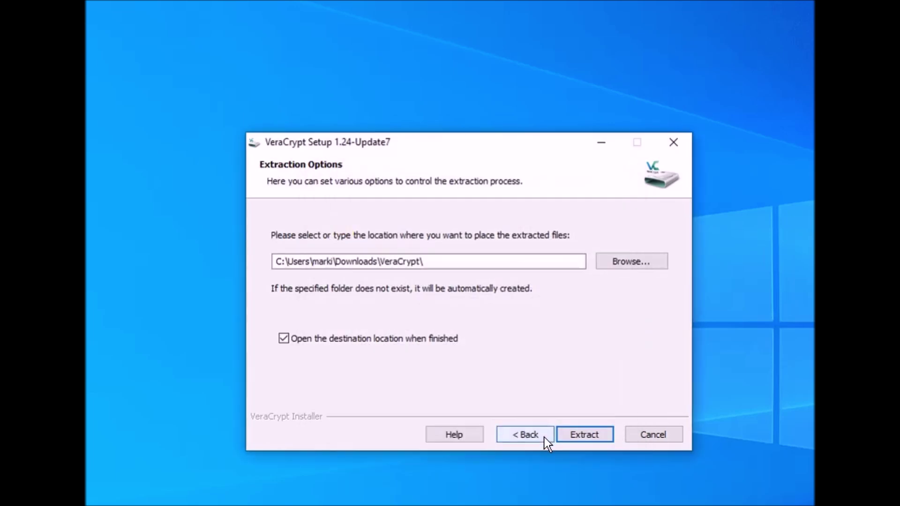
Set the extraction destination to the VeraCrypt folder on USB Drive (H:).
{"action": "left_click", "coordinate": [629, 263]}
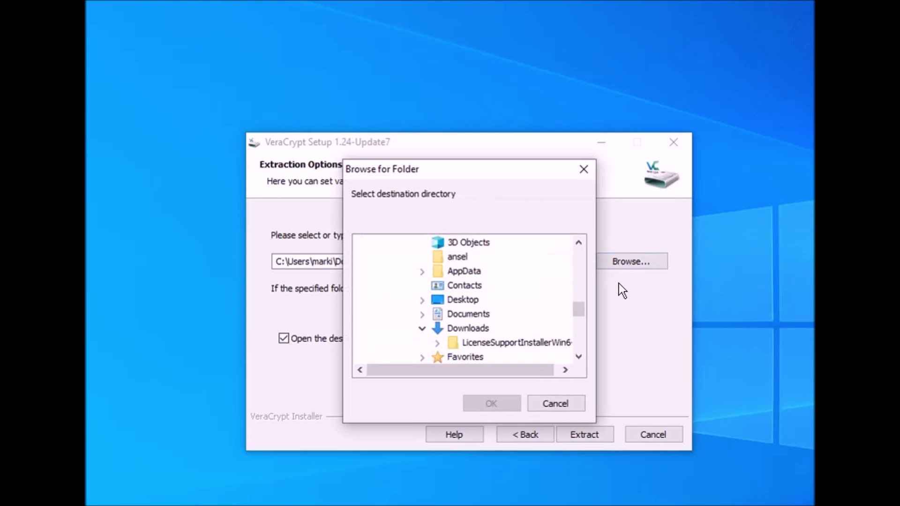
{"action": "left_click_drag", "start_coordinate": [582, 309], "coordinate": [578, 351]}
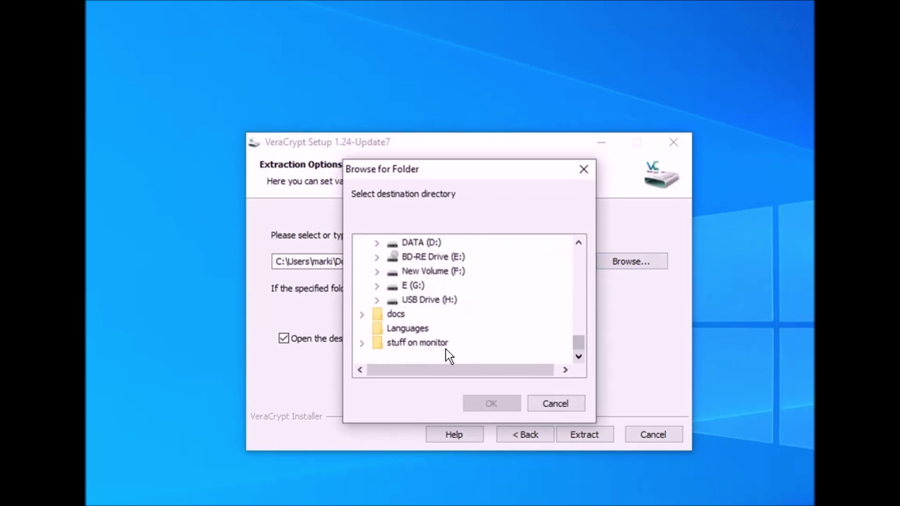
{"action": "left_click", "coordinate": [425, 301]}
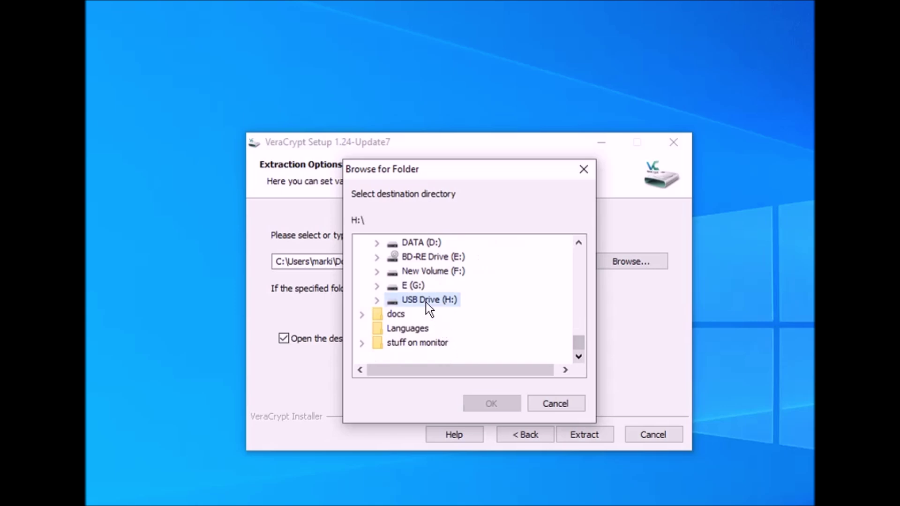
{"action": "left_click", "coordinate": [422, 316]}
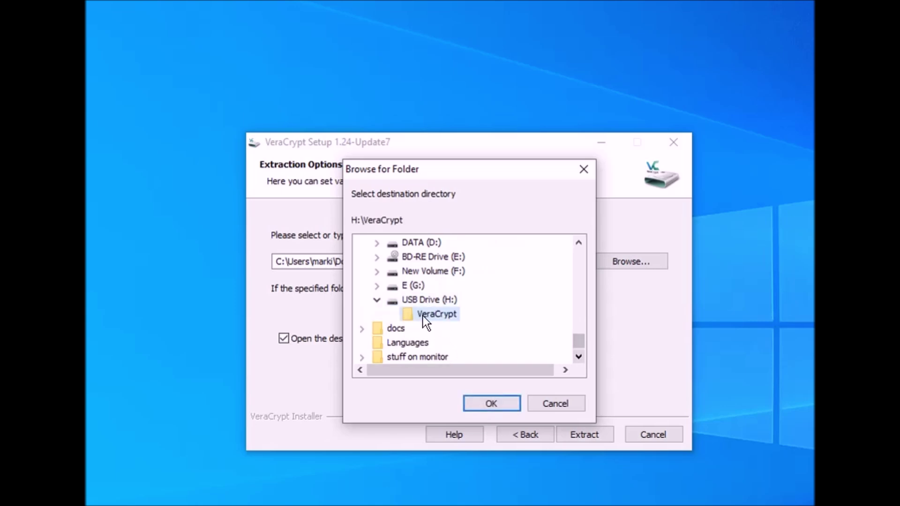
{"action": "left_click", "coordinate": [484, 404]}
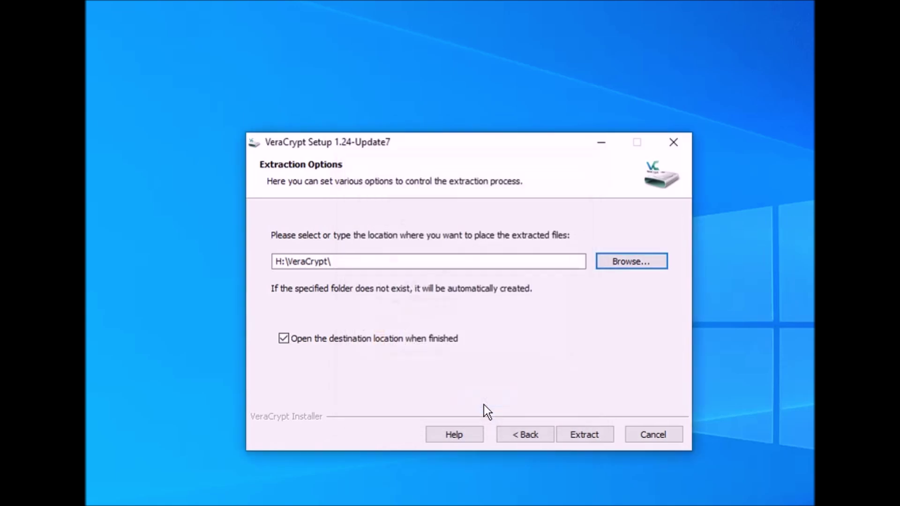
Extract the files, acknowledge the success message, and finish the installer.
{"action": "left_click", "coordinate": [584, 434]}
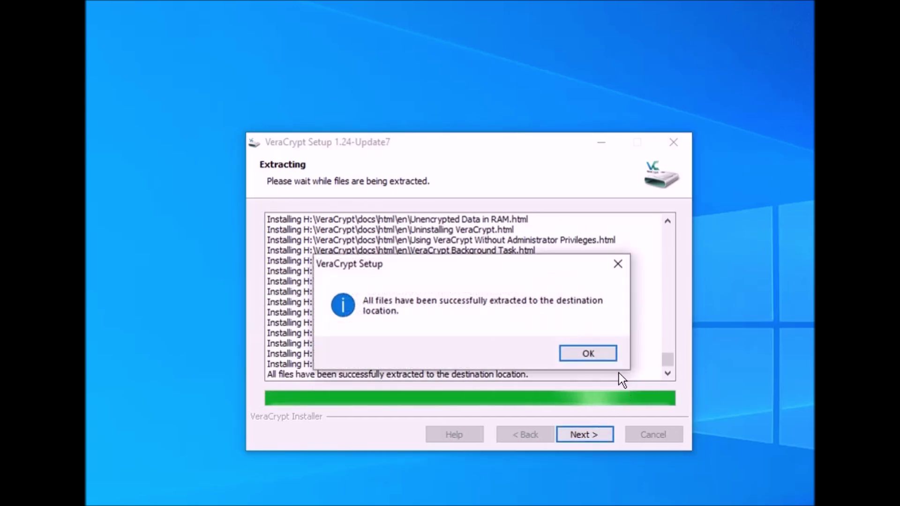
{"action": "left_click", "coordinate": [589, 354]}
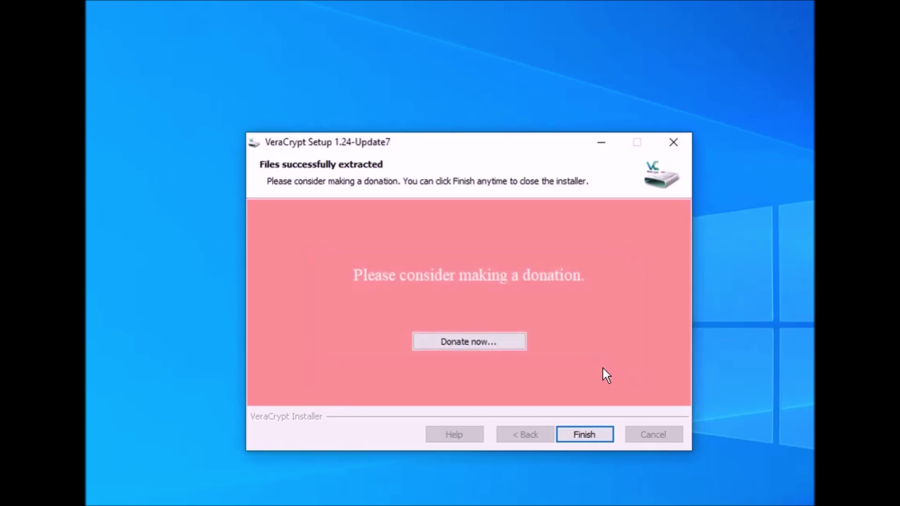
{"action": "left_click", "coordinate": [602, 433]}
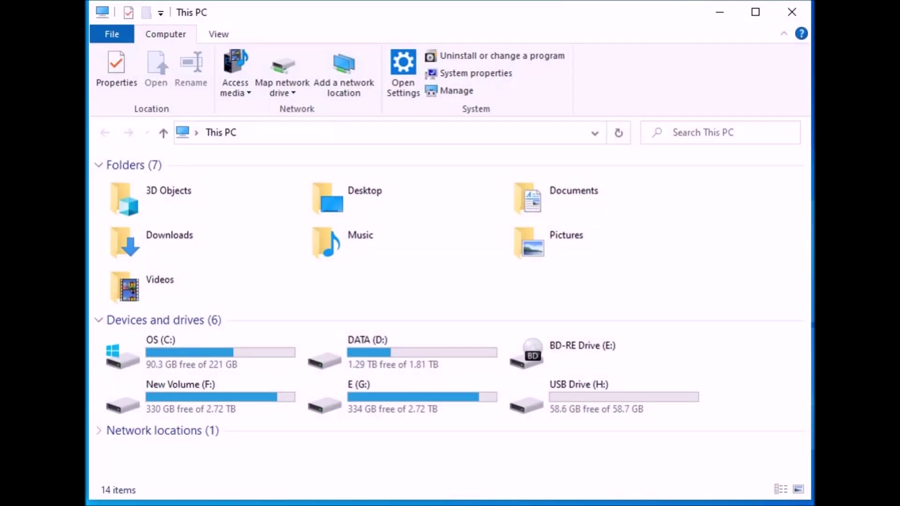
Create a shortcut to VeraCrypt.exe inside H:\VeraCrypt.
{"action": "double_click", "coordinate": [597, 390]}
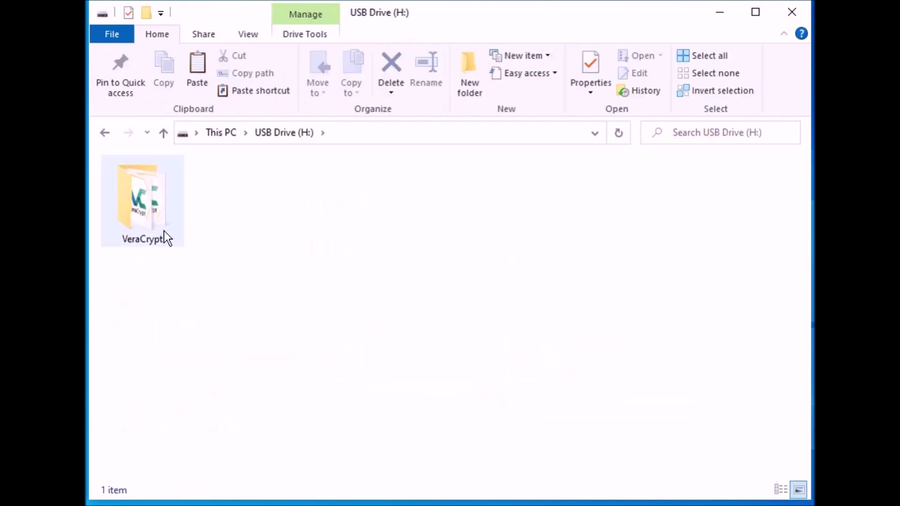
{"action": "double_click", "coordinate": [129, 207]}
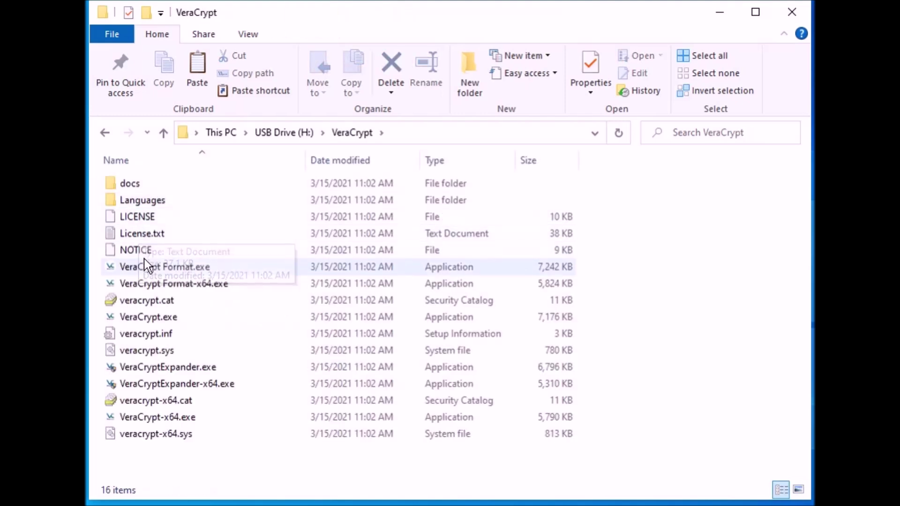
{"action": "left_click", "coordinate": [145, 315]}
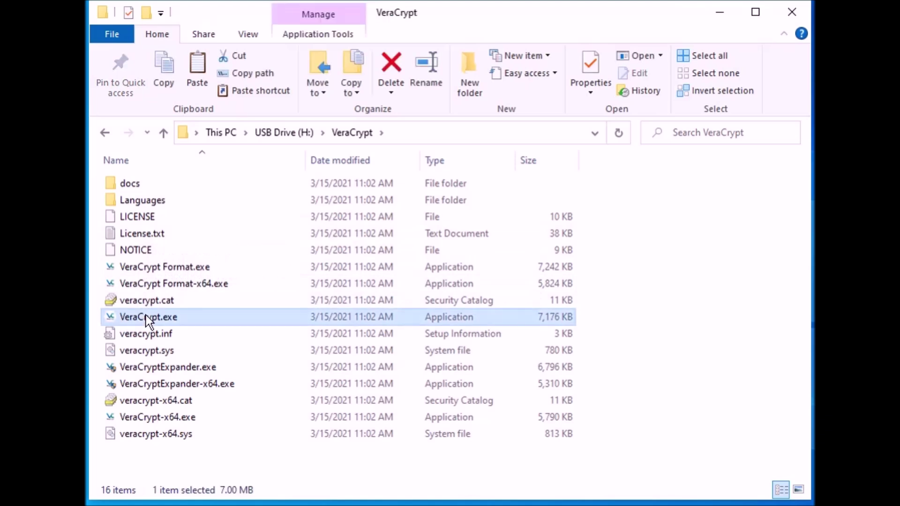
{"action": "right_click", "coordinate": [145, 314]}
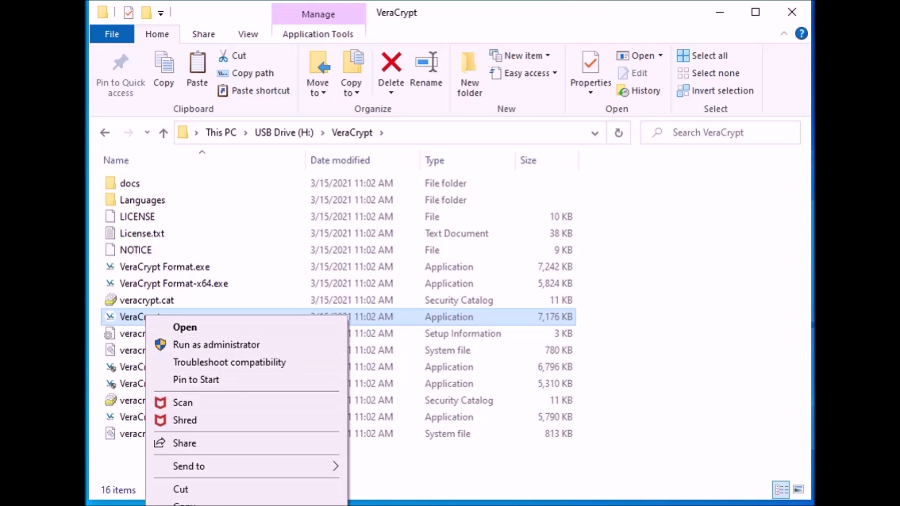
{"action": "left_click", "coordinate": [187, 505]}
Copy the VeraCrypt.exe shortcut and go back to the USB Drive (H:) root.
{"action": "left_click", "coordinate": [156, 452]}
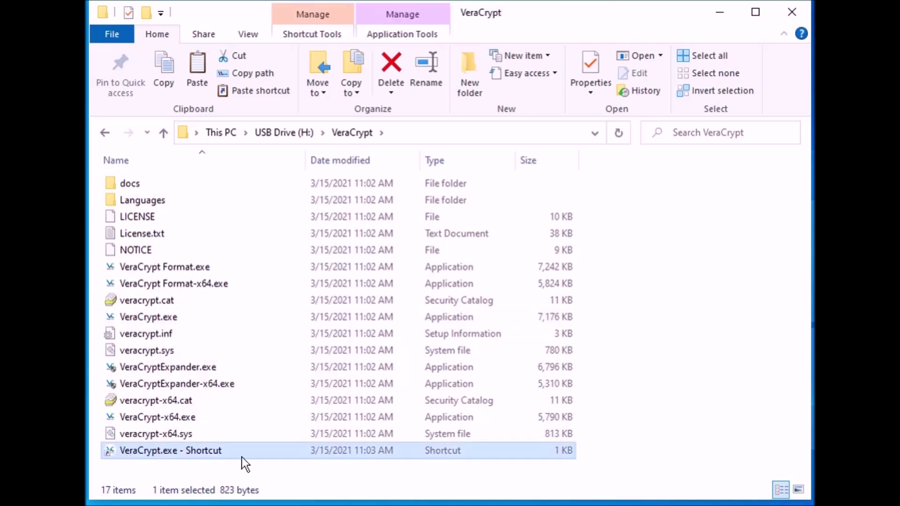
{"action": "right_click", "coordinate": [181, 451]}
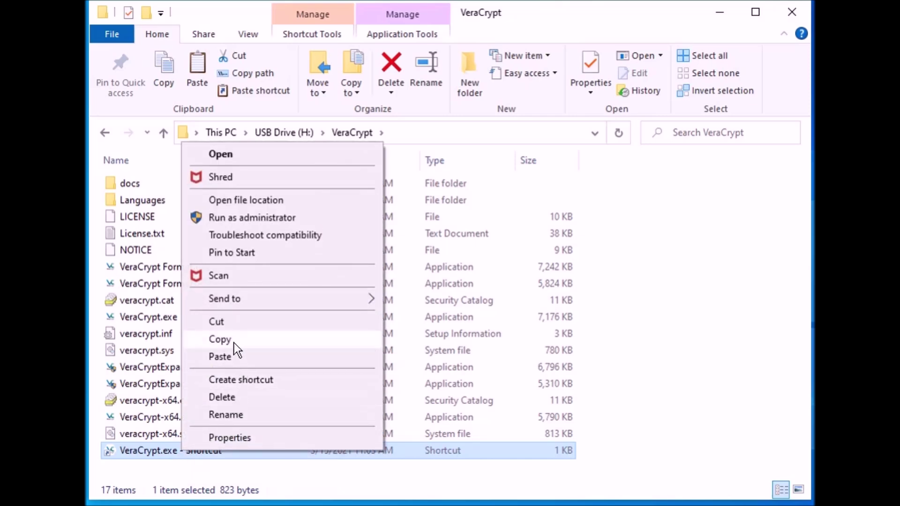
{"action": "left_click", "coordinate": [220, 340]}
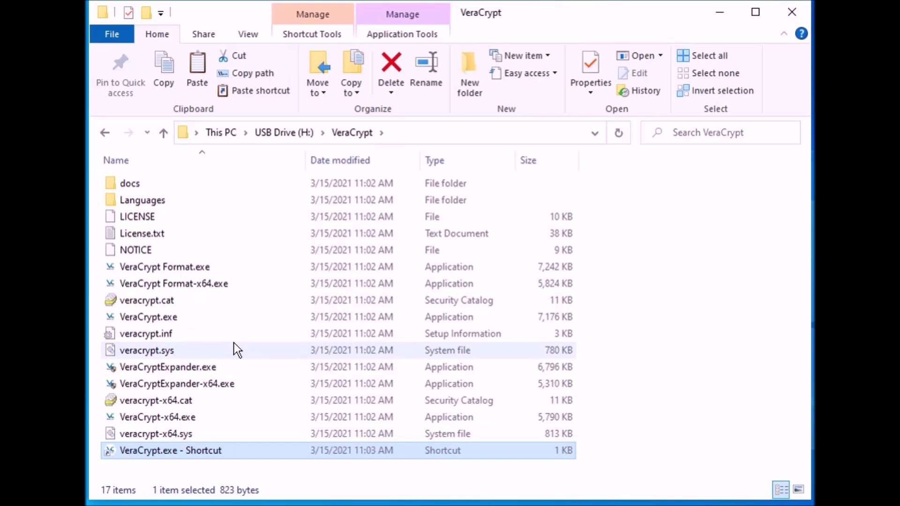
{"action": "left_click", "coordinate": [107, 134]}
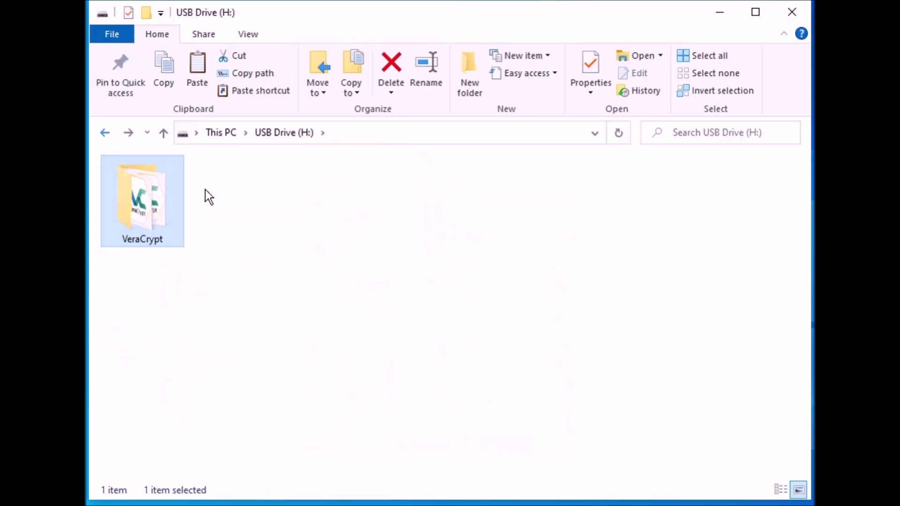
Paste the VeraCrypt.exe shortcut into the root of USB Drive (H:).
{"action": "left_click", "coordinate": [280, 225]}
{"action": "right_click", "coordinate": [280, 225]}
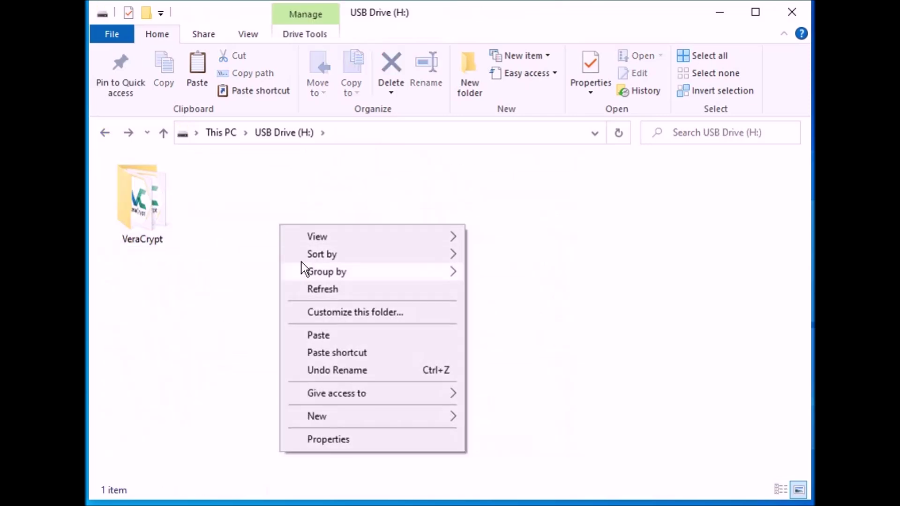
{"action": "left_click", "coordinate": [330, 331]}
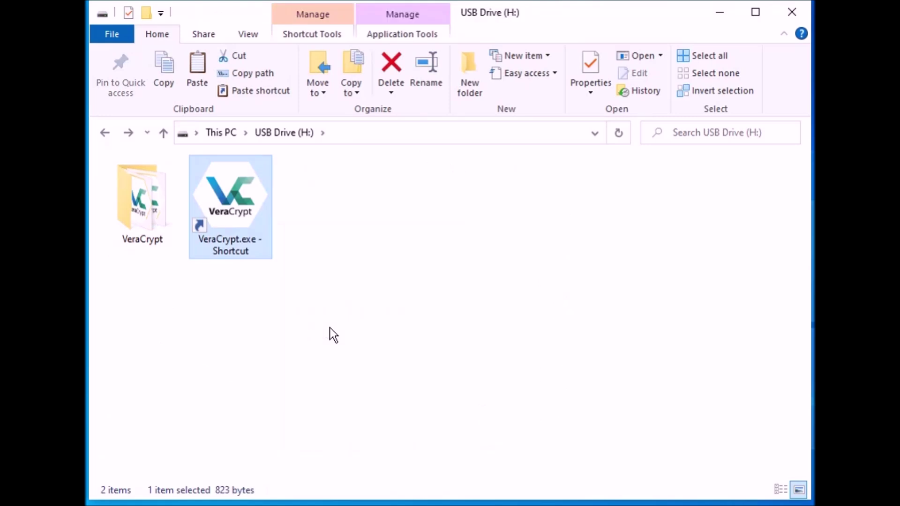
{"action": "left_click", "coordinate": [330, 329]}
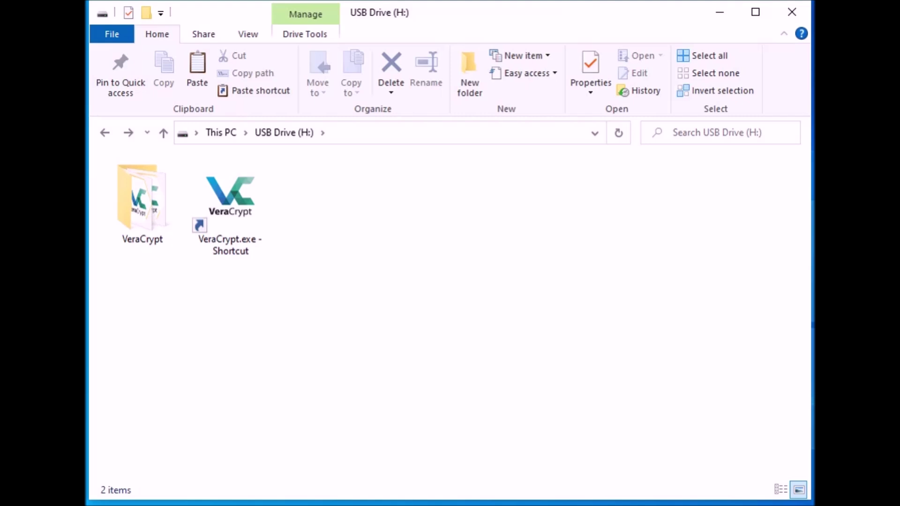
Copy hidden folder or container.docx onto the drive and check it opens in Word.
{"action": "left_click_drag", "start_coordinate": [263, 497], "coordinate": [452, 224]}
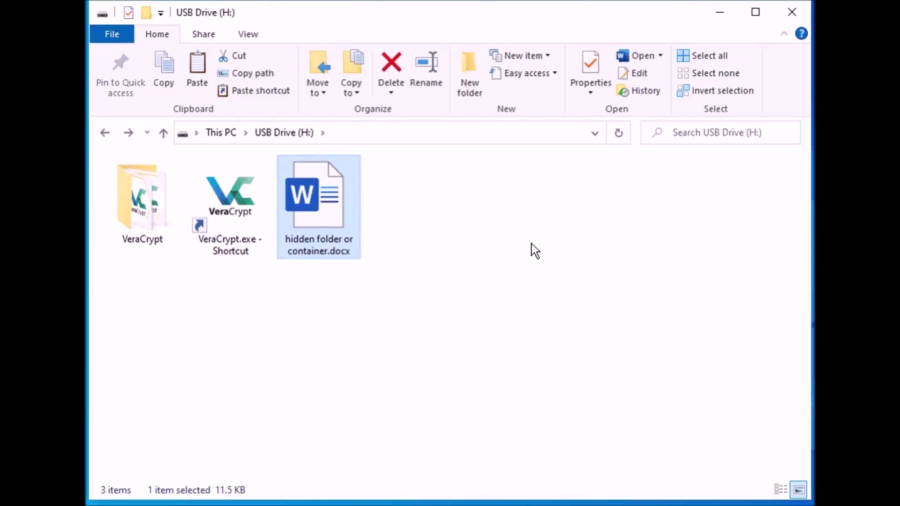
{"action": "double_click", "coordinate": [330, 215]}
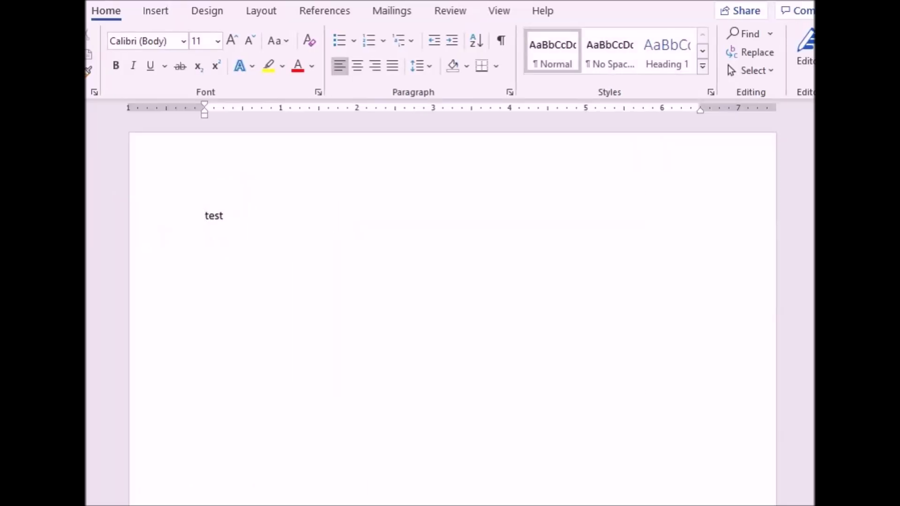
{"action": "key", "text": "alt+F4"}
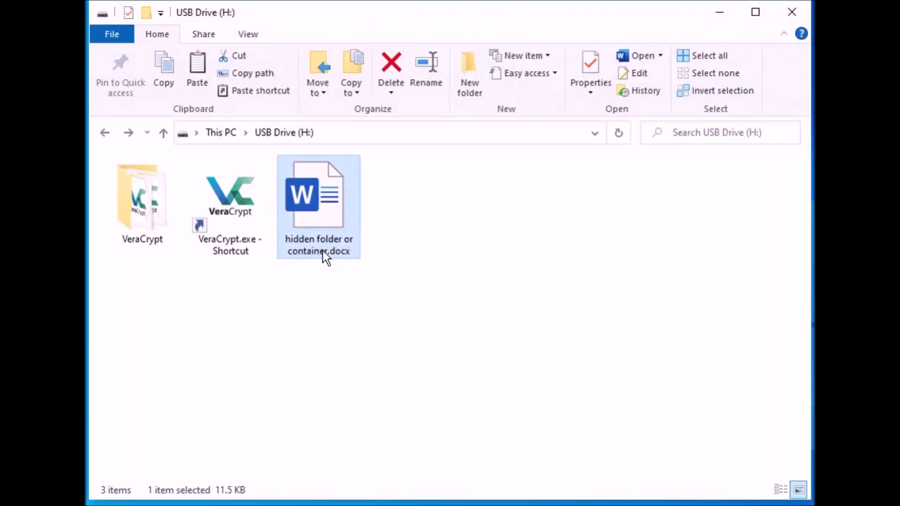
{"action": "left_click", "coordinate": [220, 198]}
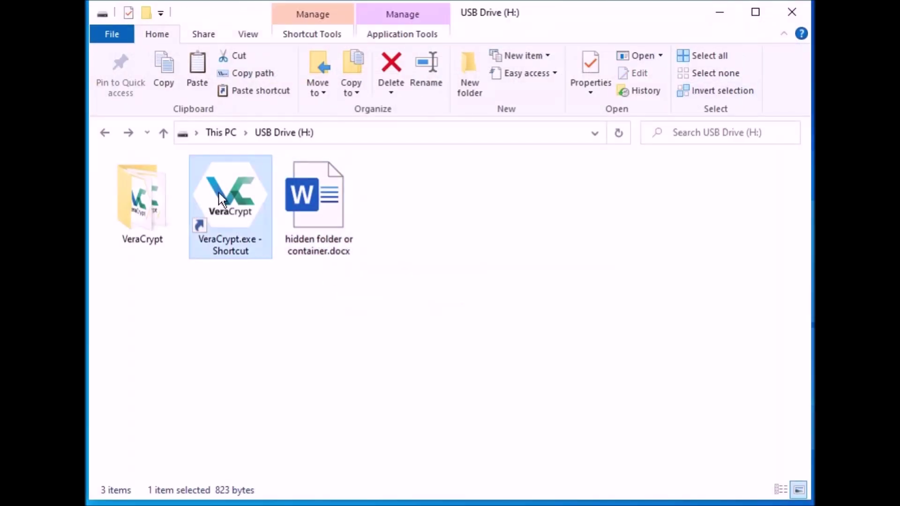
Launch VeraCrypt and start a standard encrypted file container in the Volume Creation Wizard.
{"action": "double_click", "coordinate": [220, 199]}
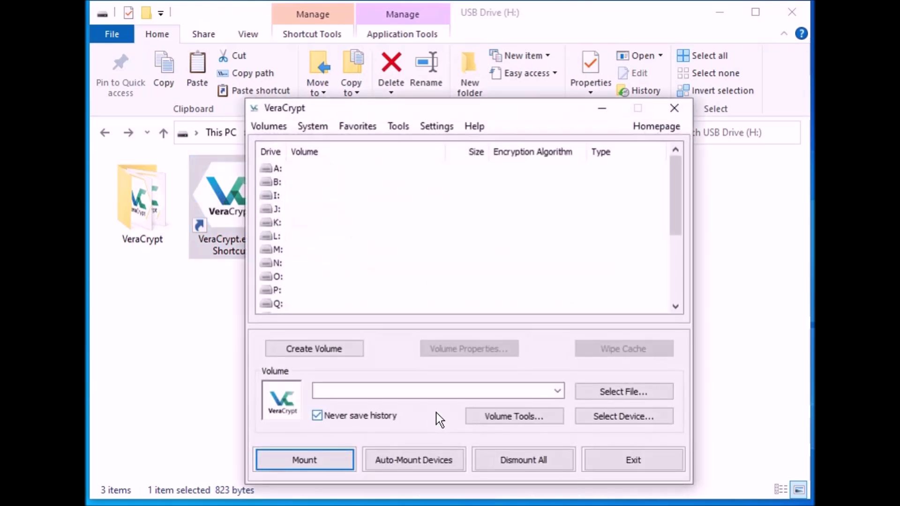
{"action": "left_click", "coordinate": [334, 347]}
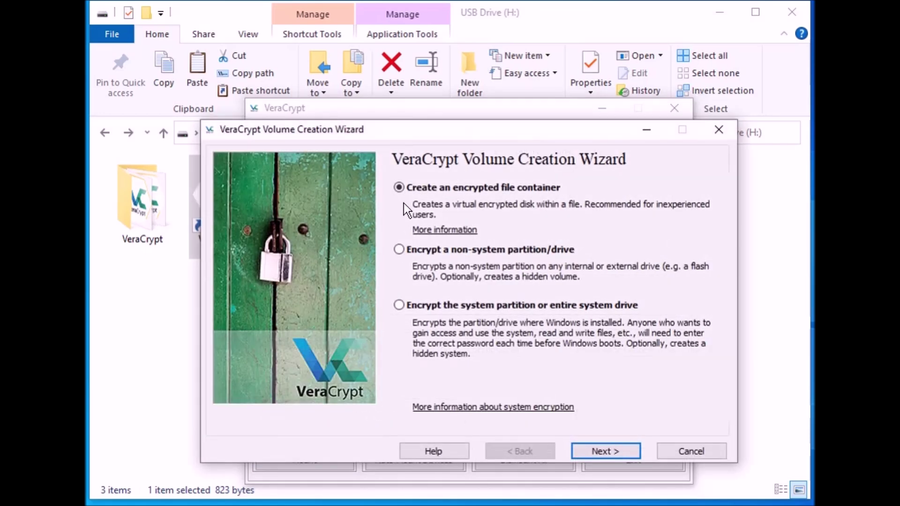
{"action": "left_click", "coordinate": [613, 450]}
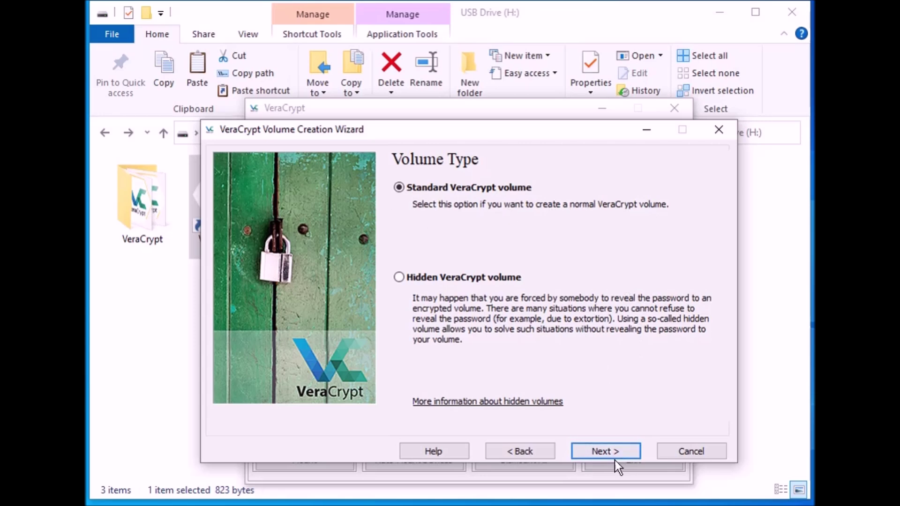
{"action": "left_click", "coordinate": [615, 448]}
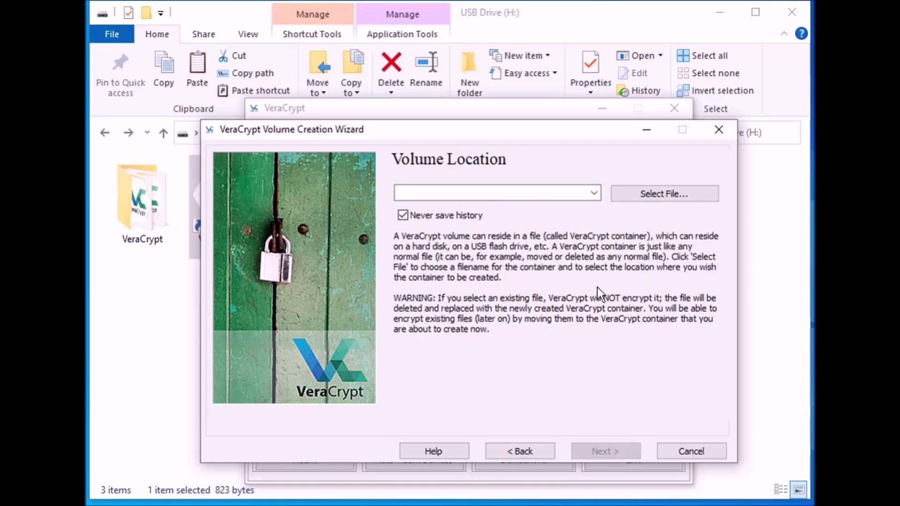
Select H:\hidden folder or container.docx as the container file, confirming replacement.
{"action": "left_click_drag", "start_coordinate": [581, 131], "coordinate": [564, 126]}
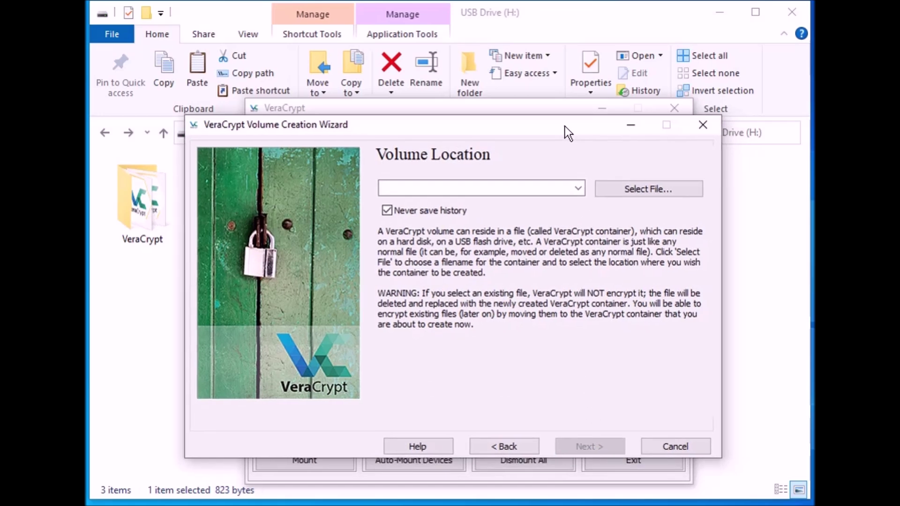
{"action": "left_click", "coordinate": [610, 183]}
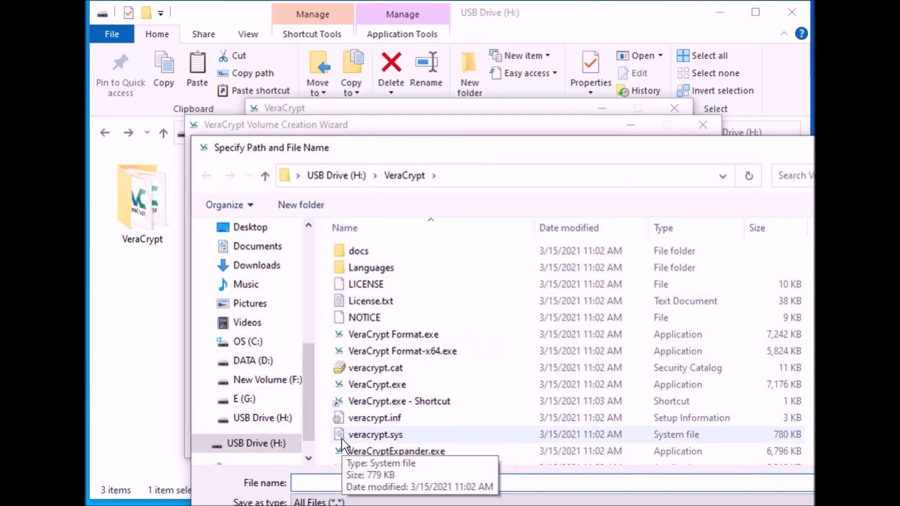
{"action": "left_click", "coordinate": [255, 424]}
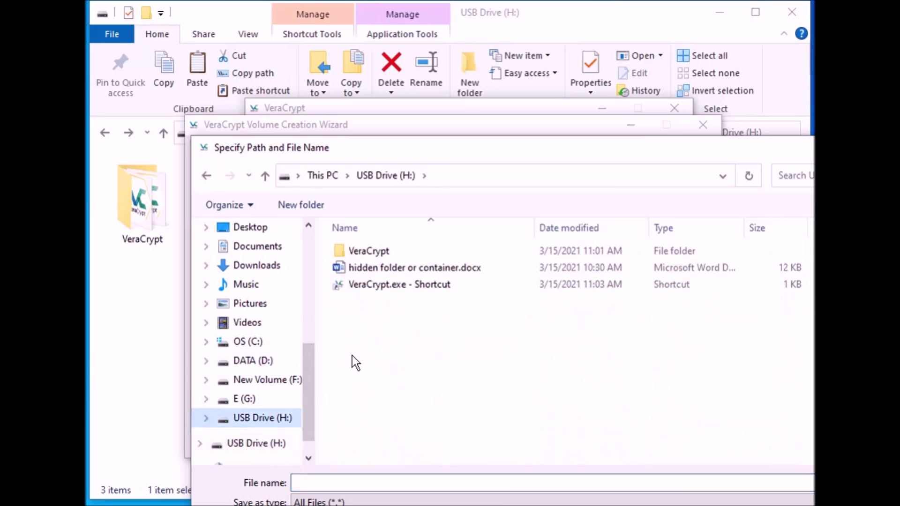
{"action": "double_click", "coordinate": [359, 269]}
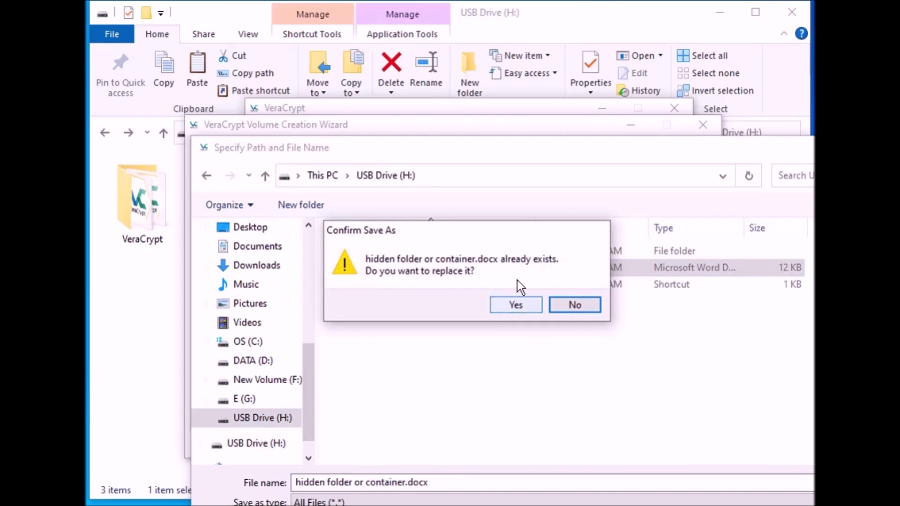
{"action": "left_click", "coordinate": [515, 305]}
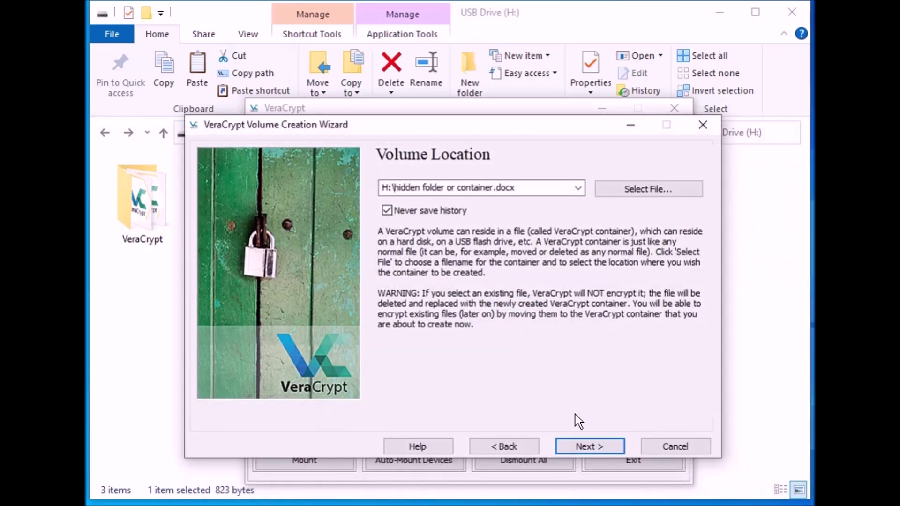
Keep AES encryption and set the volume size to 10 MB.
{"action": "left_click", "coordinate": [591, 443]}
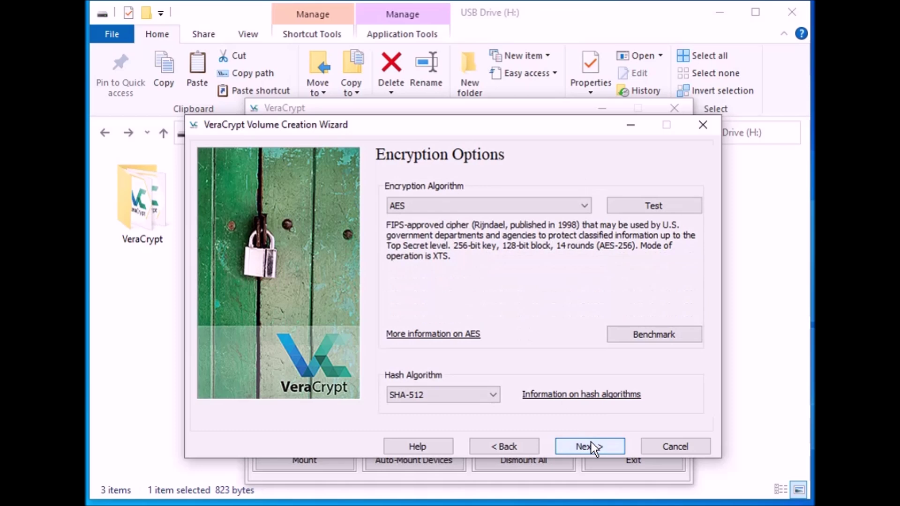
{"action": "left_click", "coordinate": [584, 207]}
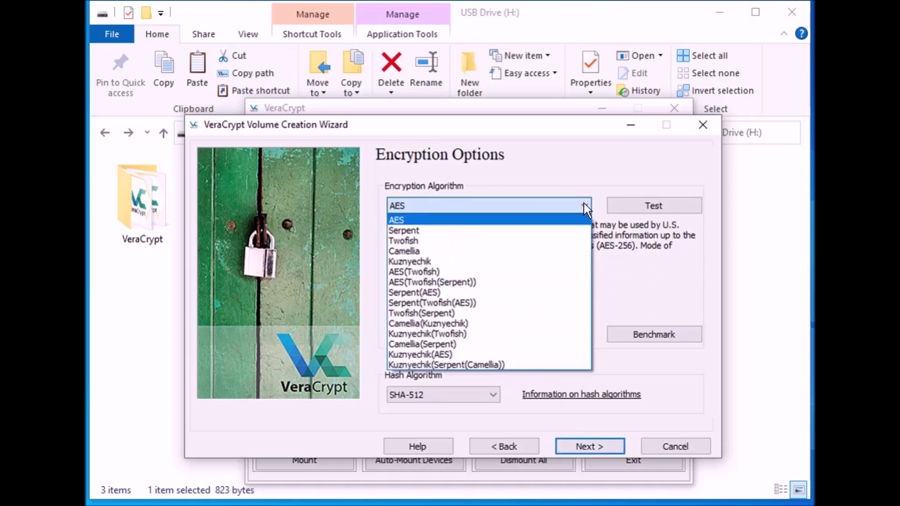
{"action": "left_click", "coordinate": [583, 203]}
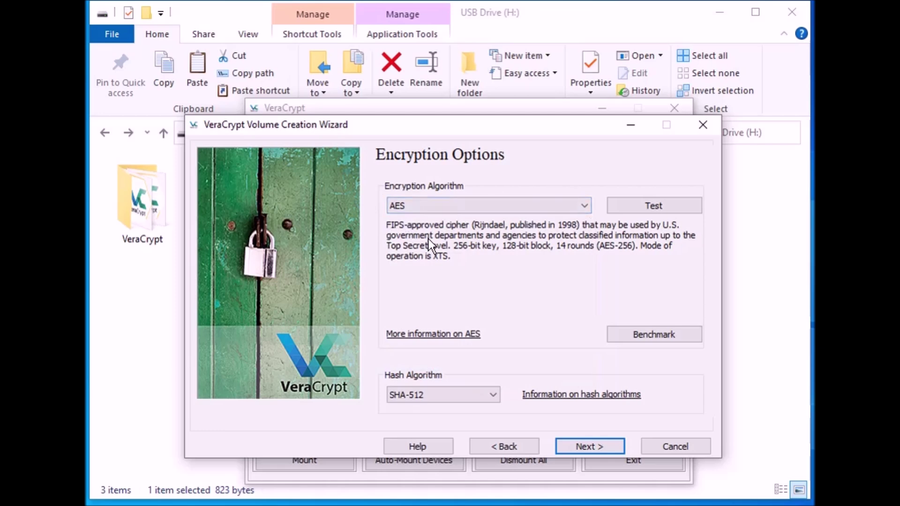
{"action": "left_click", "coordinate": [608, 446]}
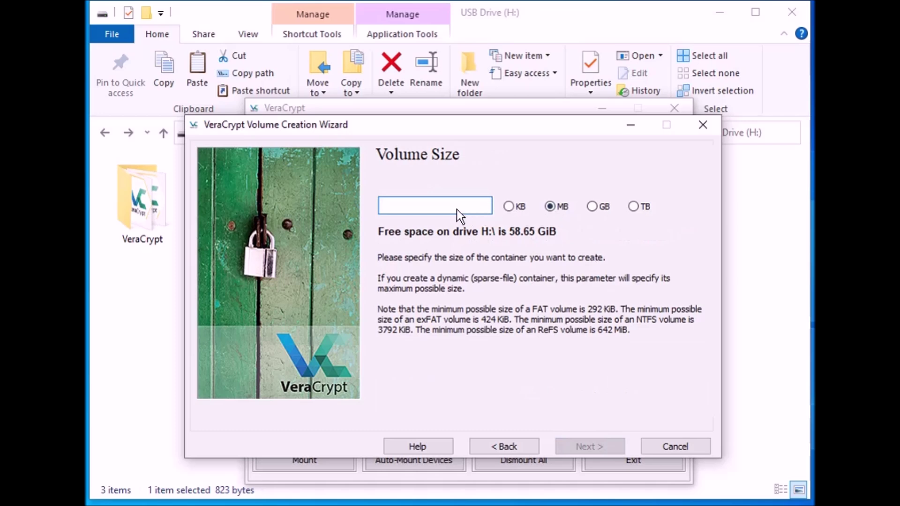
{"action": "type", "text": "10"}
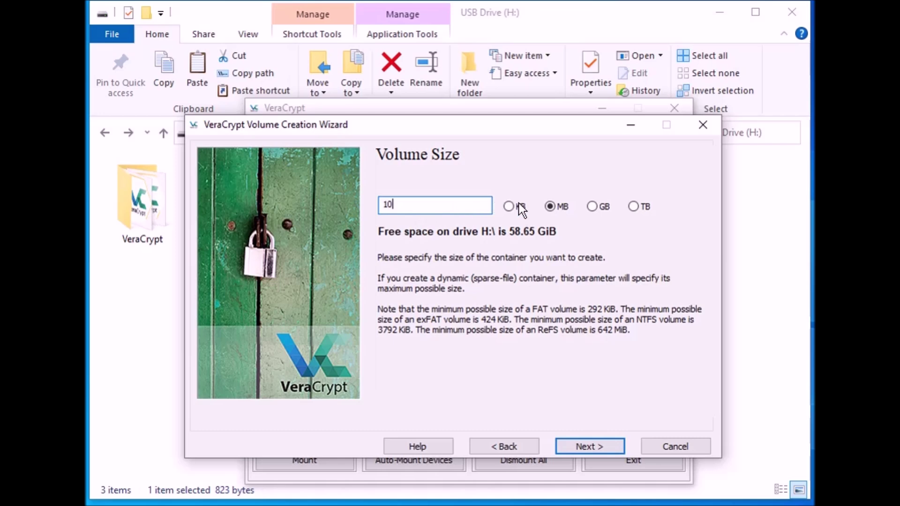
{"action": "left_click", "coordinate": [606, 443]}
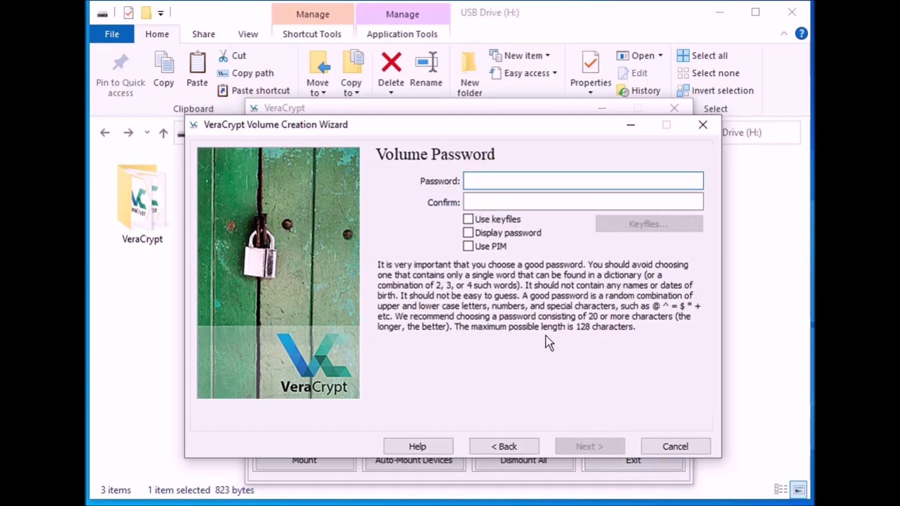
Enter and confirm the volume password, accepting the short-password warning.
{"action": "type", "text": "••••••••••••••••••"}
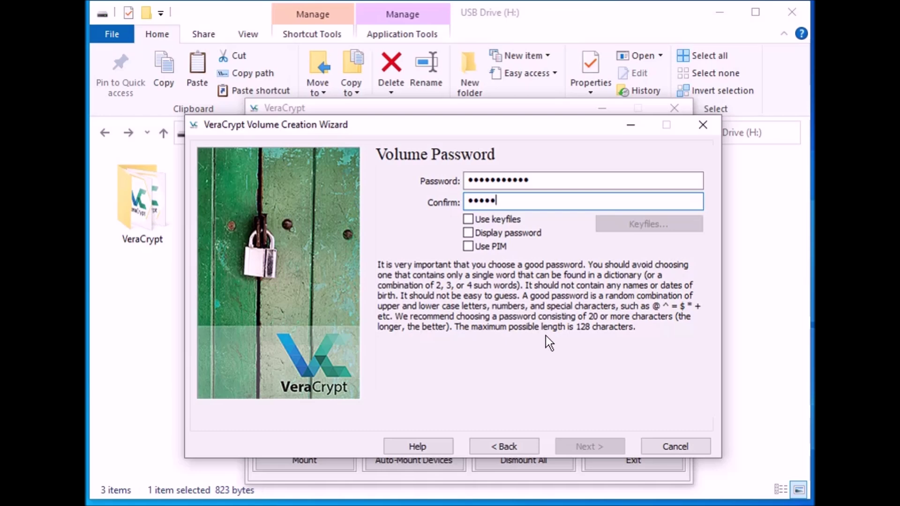
{"action": "type", "text": "••••••"}
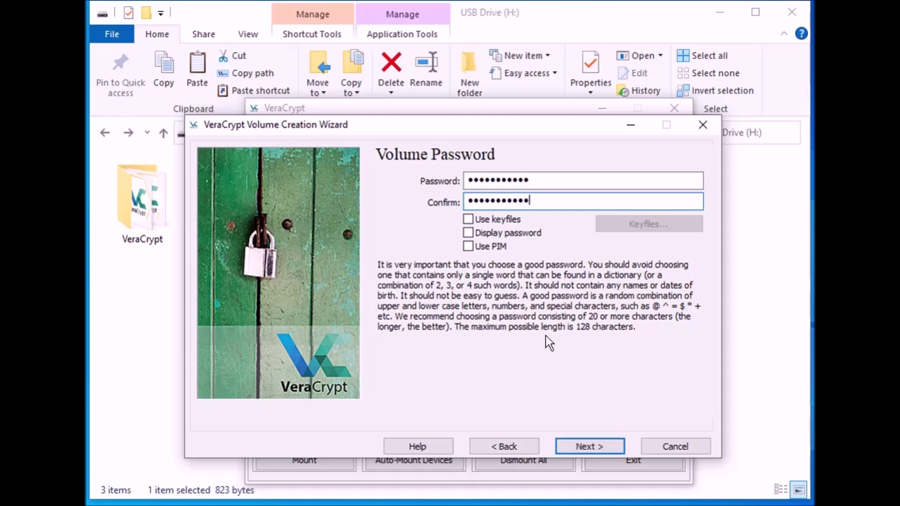
{"action": "left_click", "coordinate": [603, 446]}
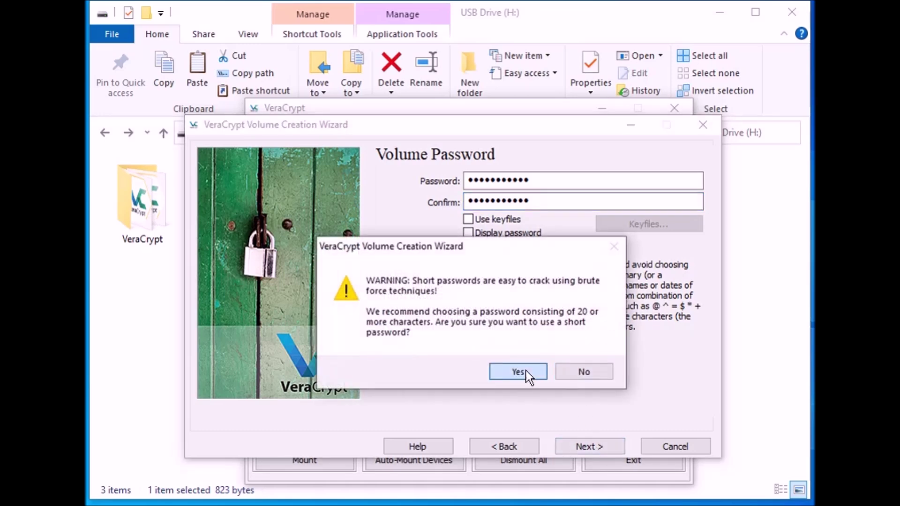
{"action": "left_click", "coordinate": [526, 370]}
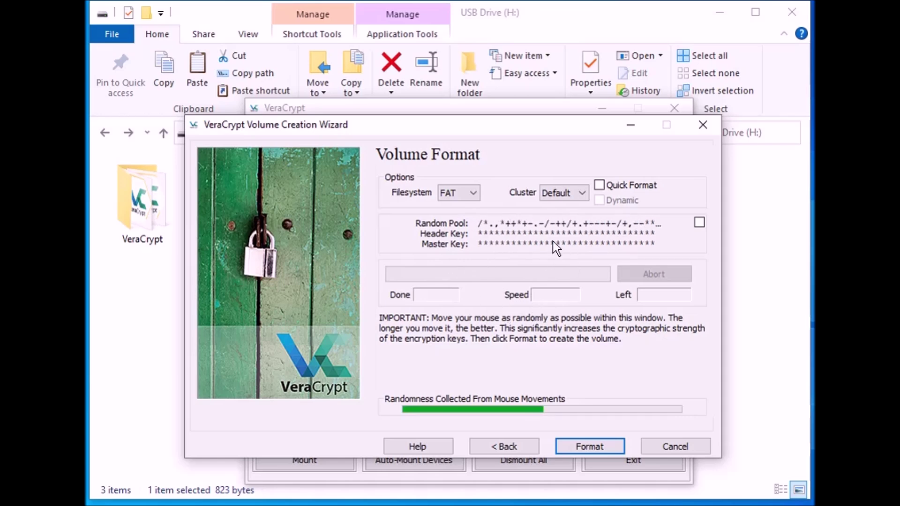
Format the volume with NTFS, overwriting hidden folder or container.docx, and acknowledge success.
{"action": "left_click", "coordinate": [471, 196]}
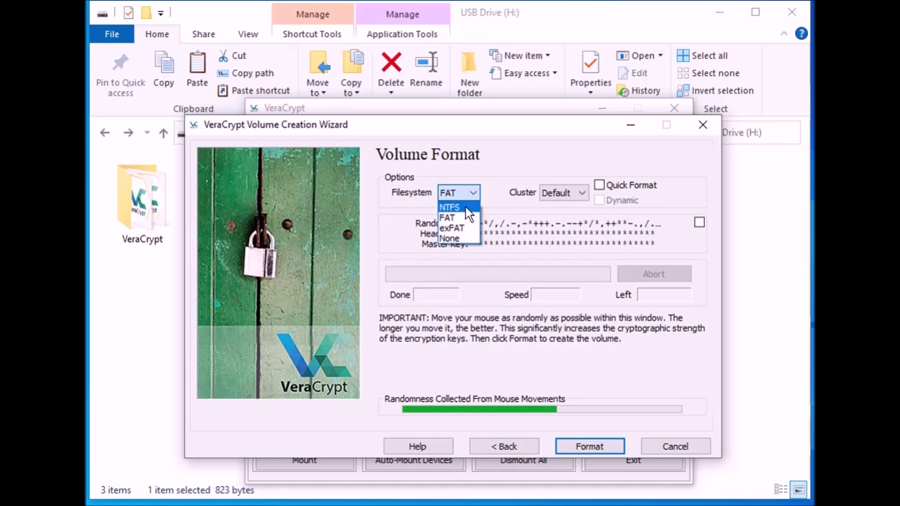
{"action": "left_click", "coordinate": [465, 207]}
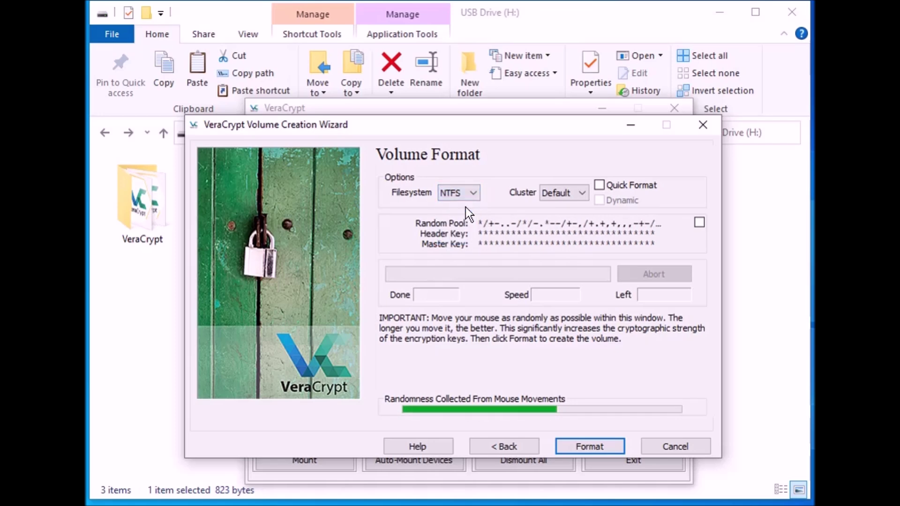
{"action": "left_click", "coordinate": [617, 445]}
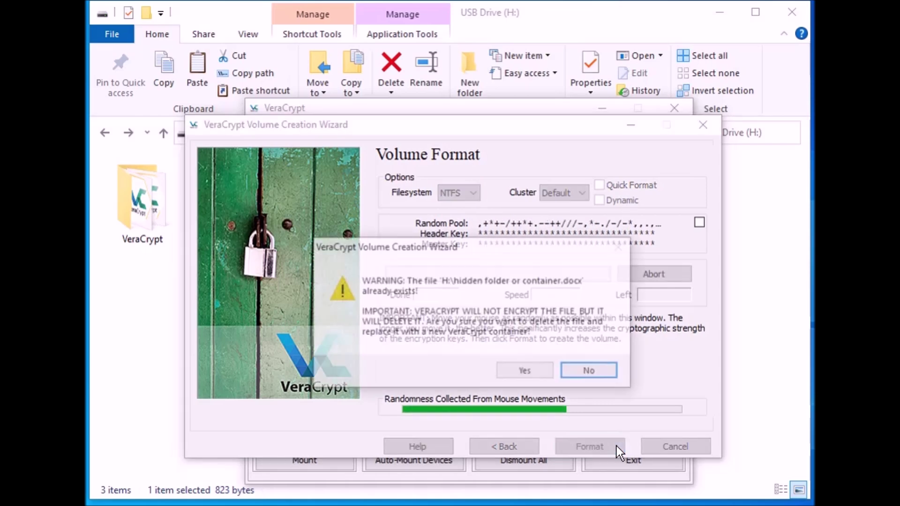
{"action": "left_click", "coordinate": [524, 369]}
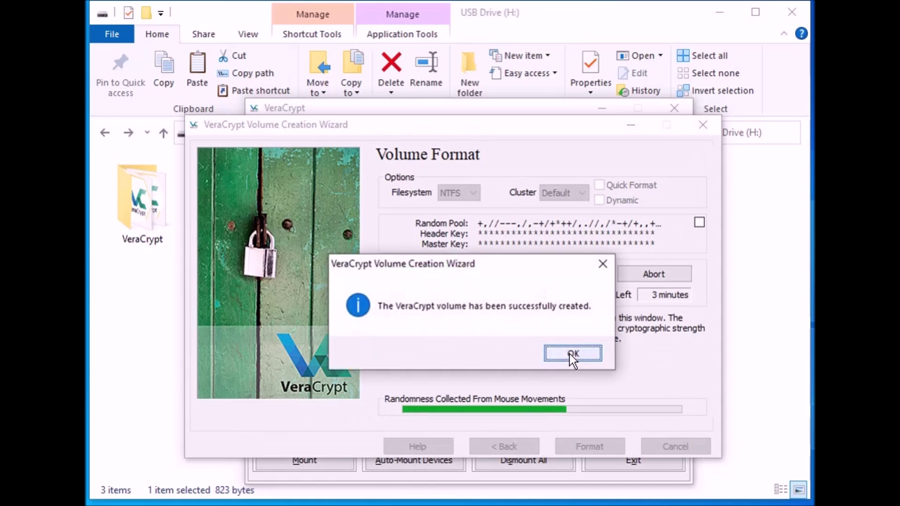
{"action": "left_click", "coordinate": [569, 354]}
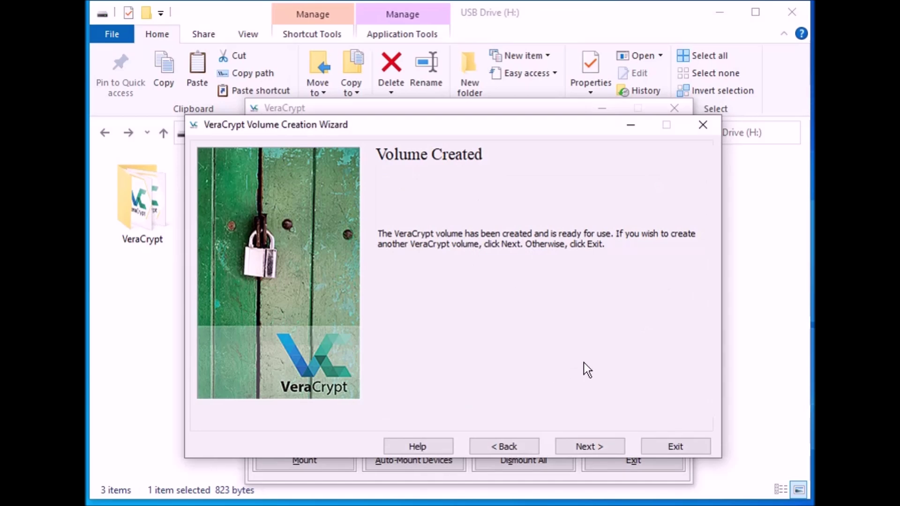
Exit the wizard, close VeraCrypt and Explorer, and reopen USB Drive (H:) from This PC.
{"action": "left_click", "coordinate": [688, 446]}
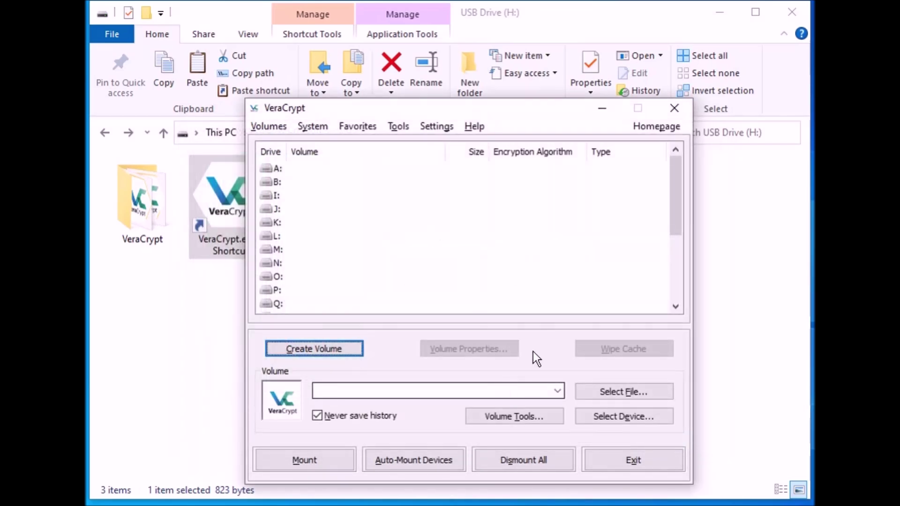
{"action": "left_click", "coordinate": [673, 106]}
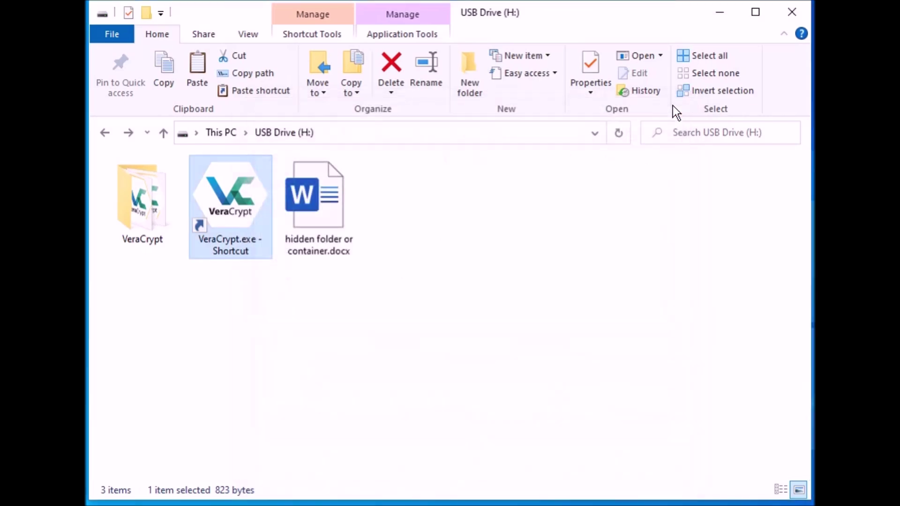
{"action": "left_click", "coordinate": [792, 12]}
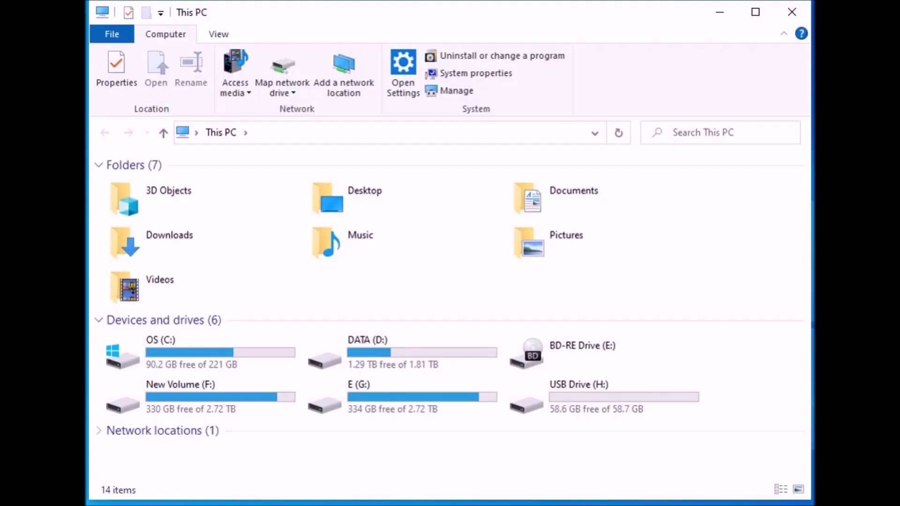
{"action": "double_click", "coordinate": [614, 400]}
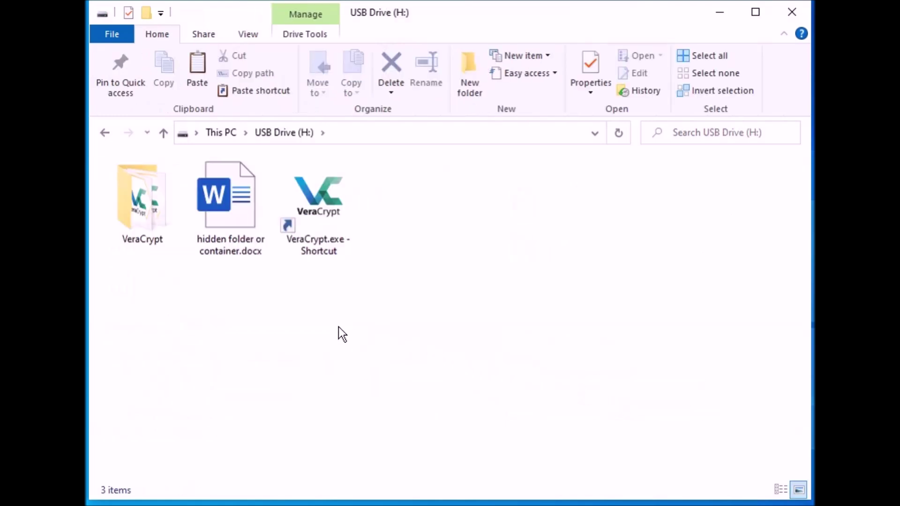
Try opening 'hidden folder or container.docx' in Word, answer the recovery prompt, and dismiss the unreadable-file error.
{"action": "double_click", "coordinate": [218, 202]}
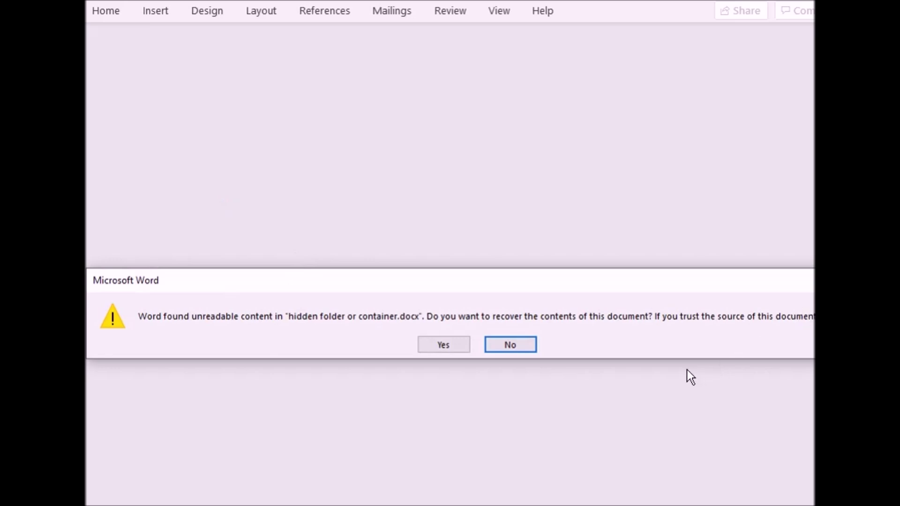
{"action": "left_click", "coordinate": [531, 346]}
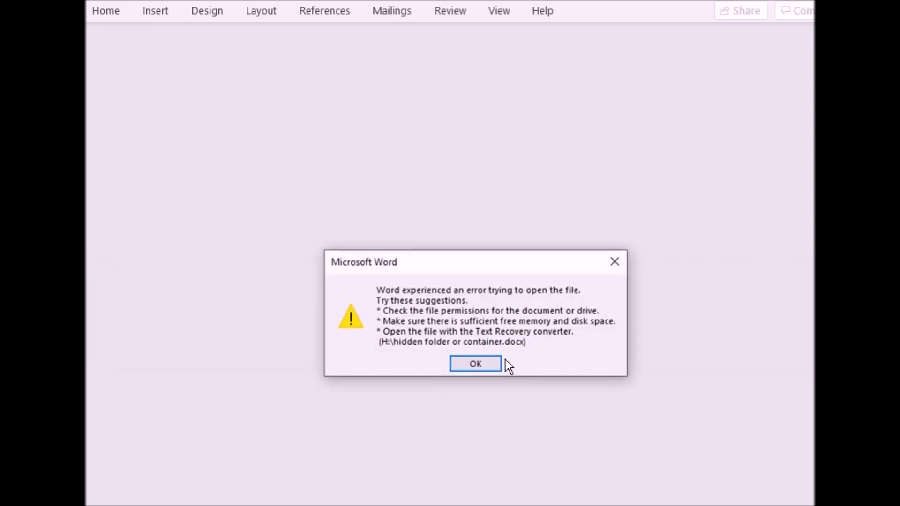
{"action": "left_click", "coordinate": [472, 369]}
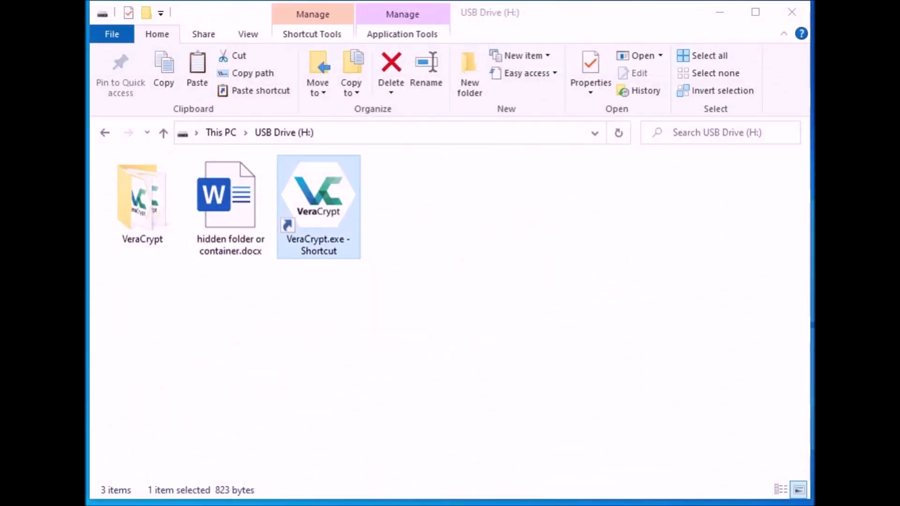
Launch VeraCrypt and select 'hidden folder or container.docx' on USB Drive (H:) as the volume file.
{"action": "key", "text": "Return"}
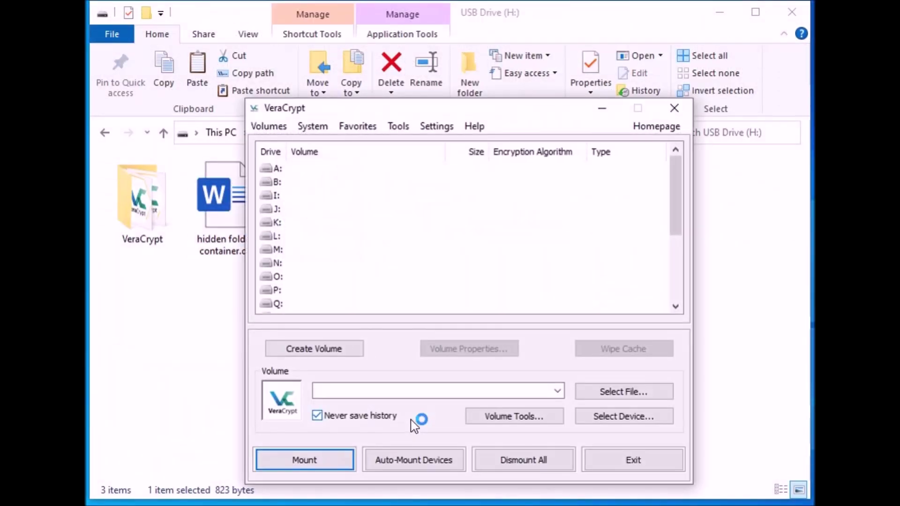
{"action": "left_click", "coordinate": [608, 395]}
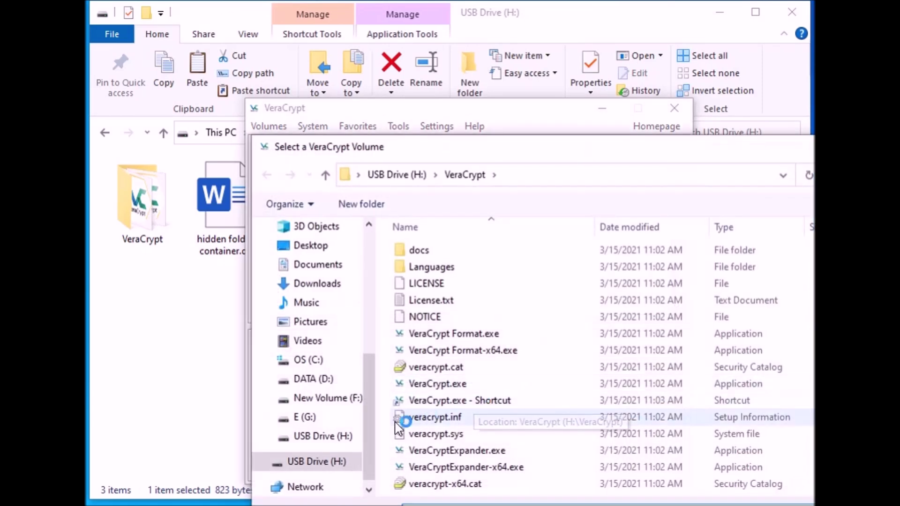
{"action": "left_click", "coordinate": [340, 434]}
{"action": "left_click", "coordinate": [464, 271]}
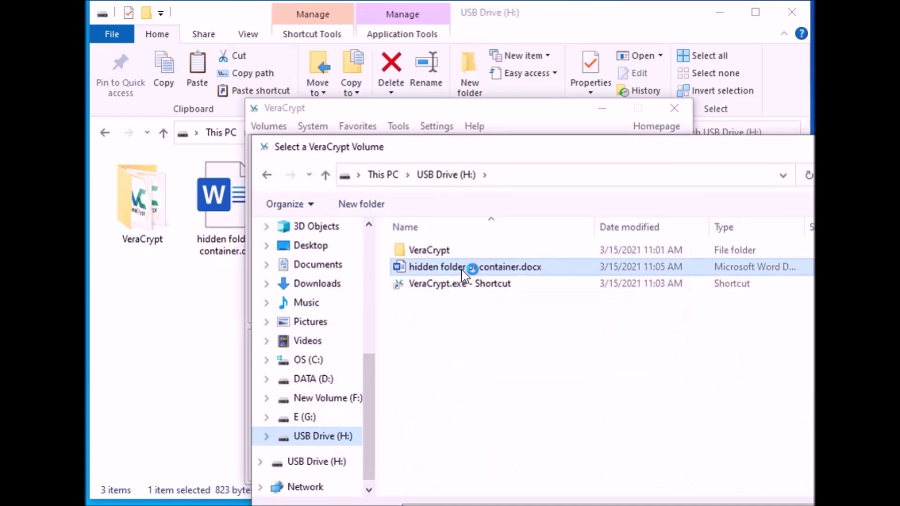
{"action": "double_click", "coordinate": [462, 268]}
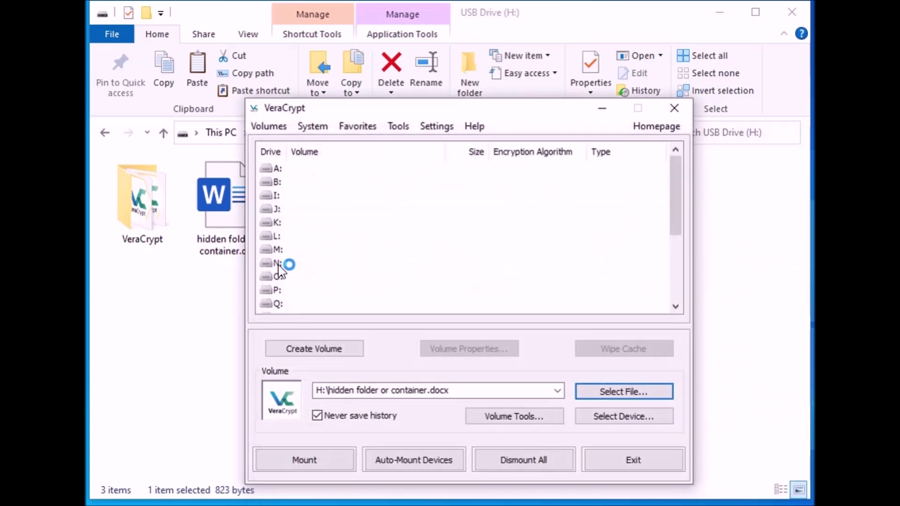
Mount the container as drive M:, entering its volume password.
{"action": "left_click", "coordinate": [292, 251]}
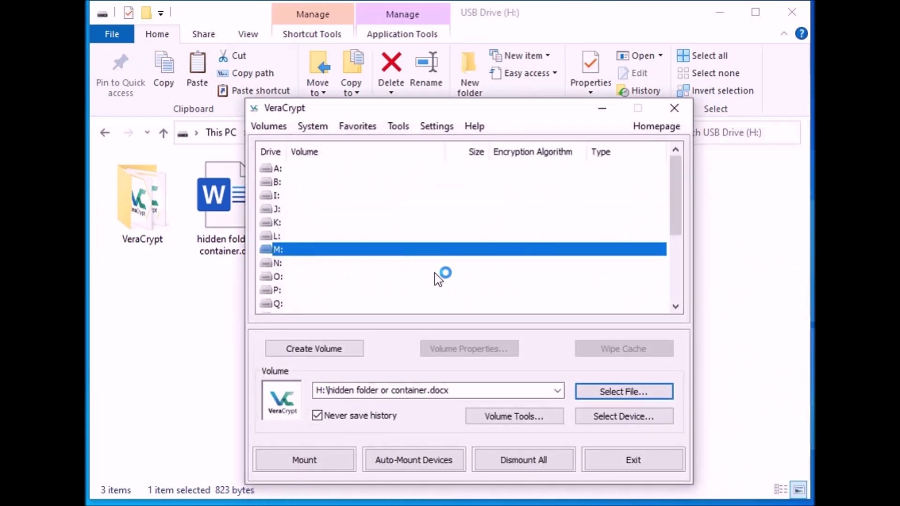
{"action": "left_click", "coordinate": [334, 464]}
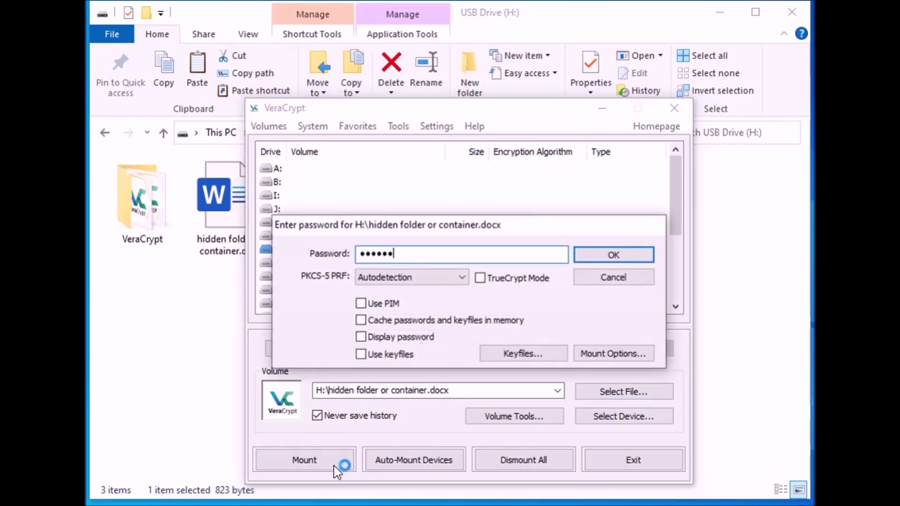
{"action": "type", "text": "•••••••••••"}
{"action": "left_click", "coordinate": [620, 254]}
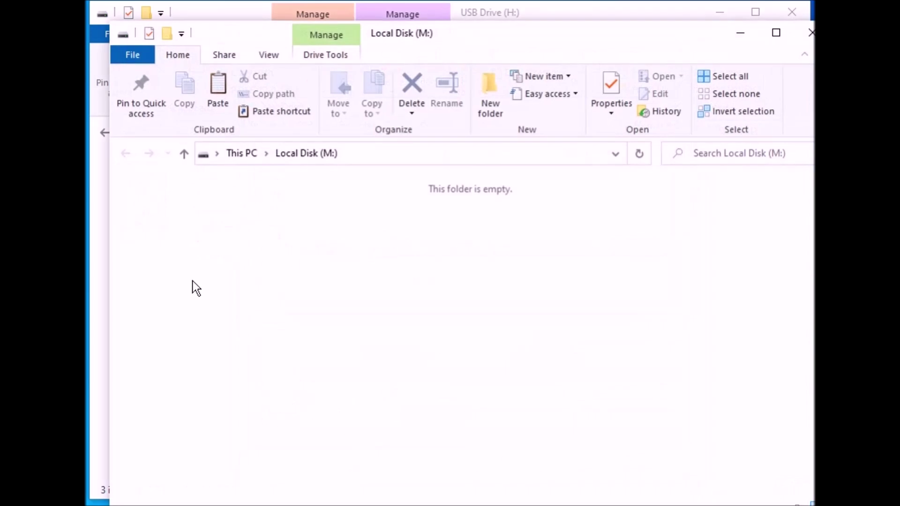
Copy 041.JPG into drive M:, dismount M:, exit VeraCrypt, and return to USB Drive (H:).
{"action": "left_click_drag", "start_coordinate": [221, 291], "coordinate": [259, 279]}
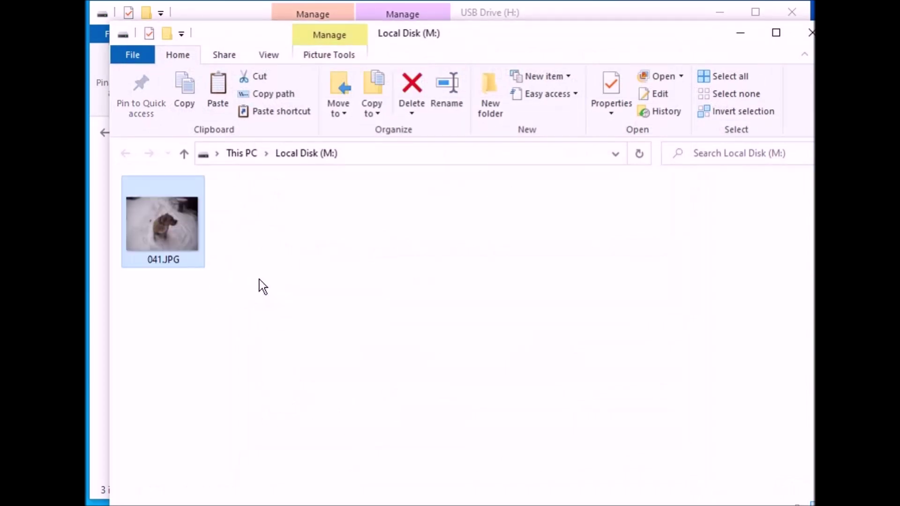
{"action": "left_click", "coordinate": [809, 33]}
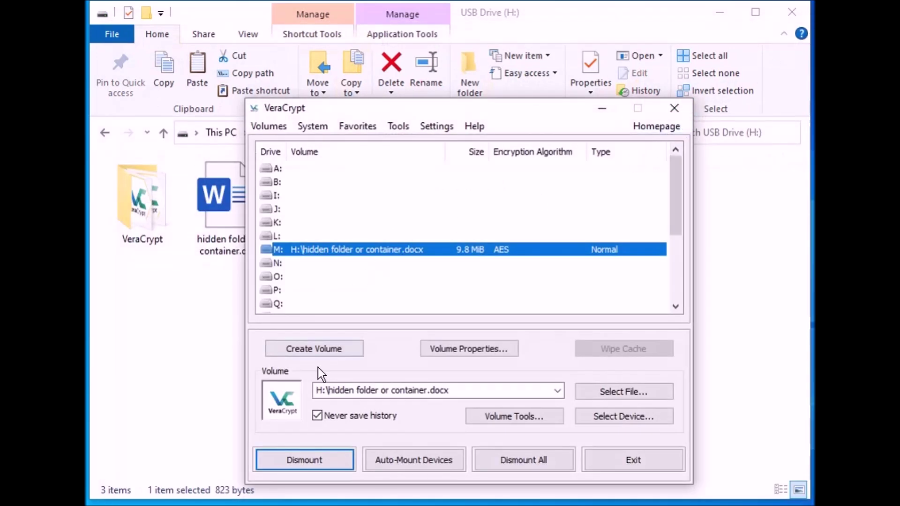
{"action": "left_click", "coordinate": [304, 461]}
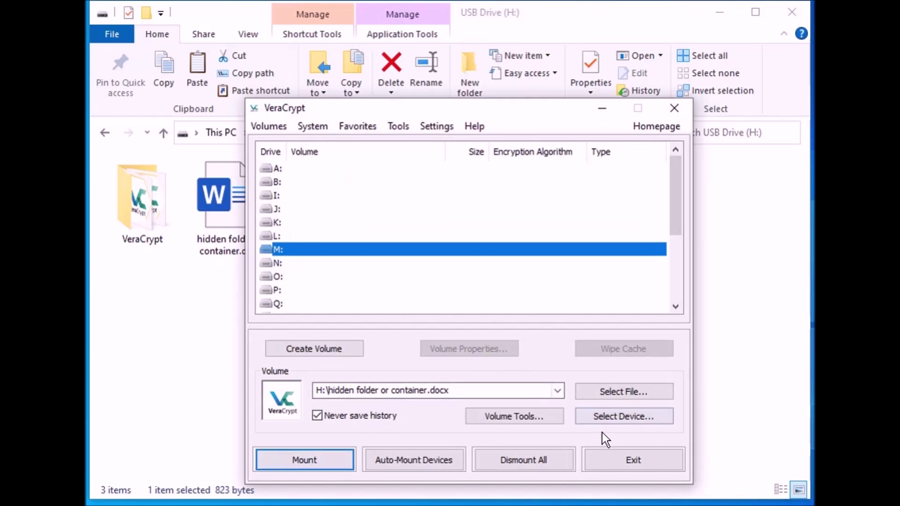
{"action": "left_click", "coordinate": [626, 457]}
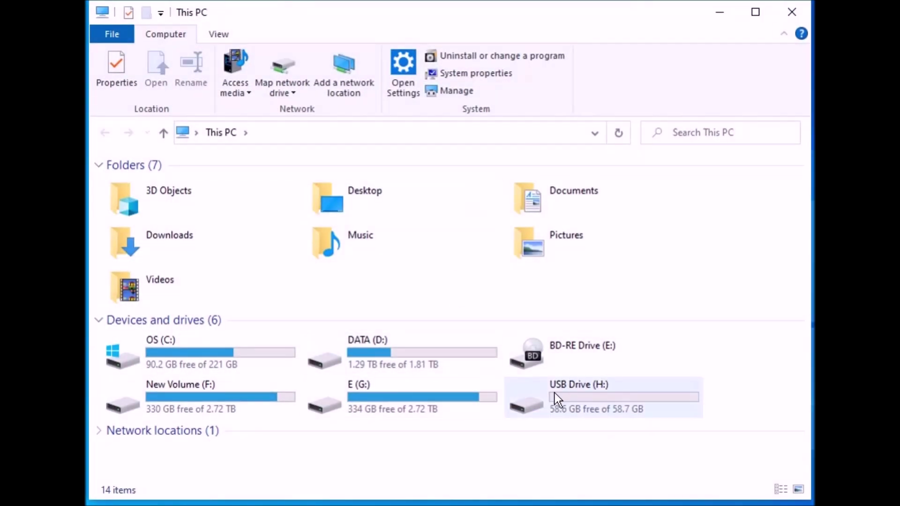
{"action": "double_click", "coordinate": [618, 397]}
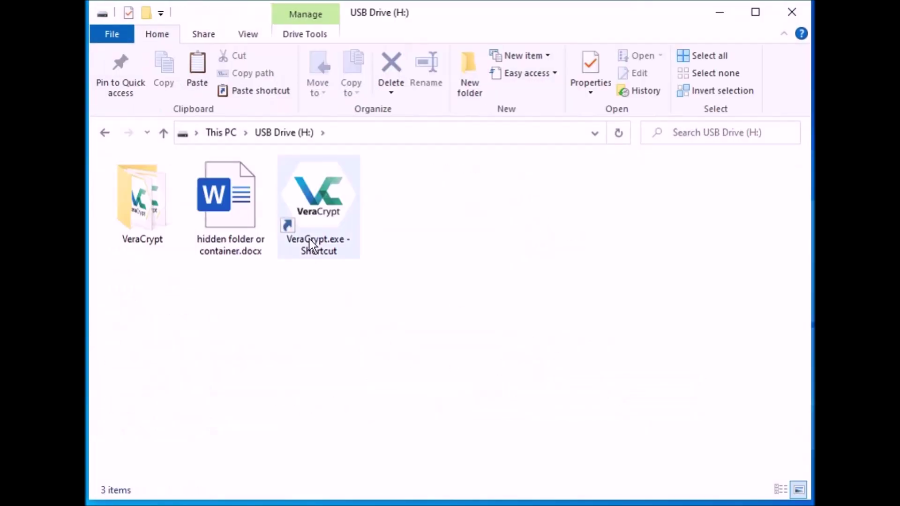
{"action": "double_click", "coordinate": [301, 207]}
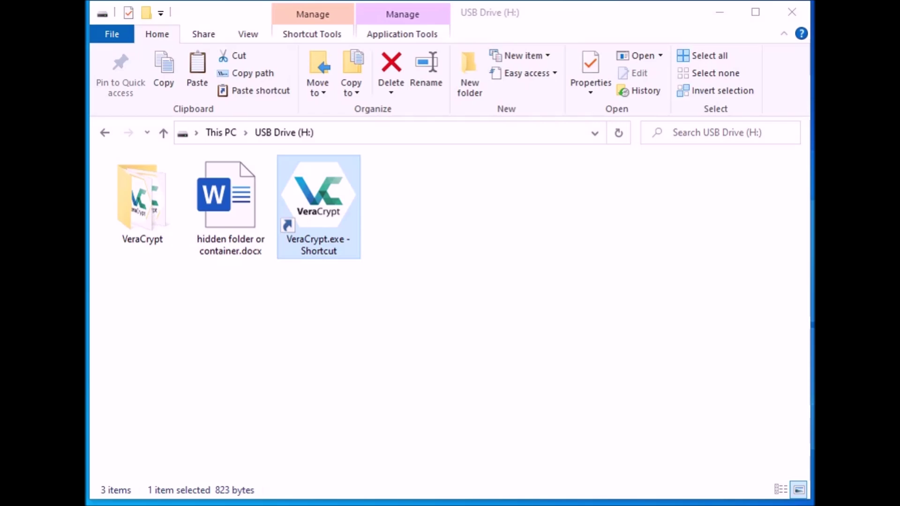
Open VeraCrypt and select 'hidden folder or container.docx' on USB Drive (H:) as the volume.
{"action": "left_click", "coordinate": [407, 415]}
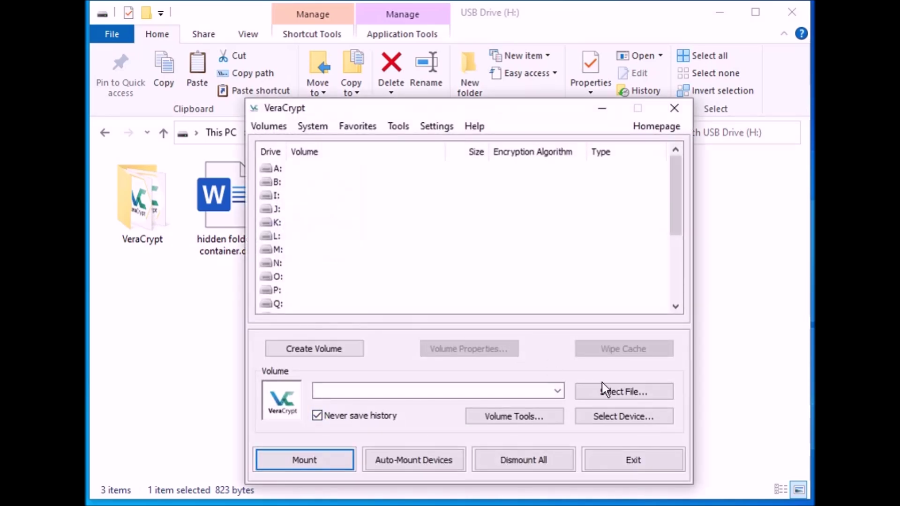
{"action": "left_click", "coordinate": [613, 387]}
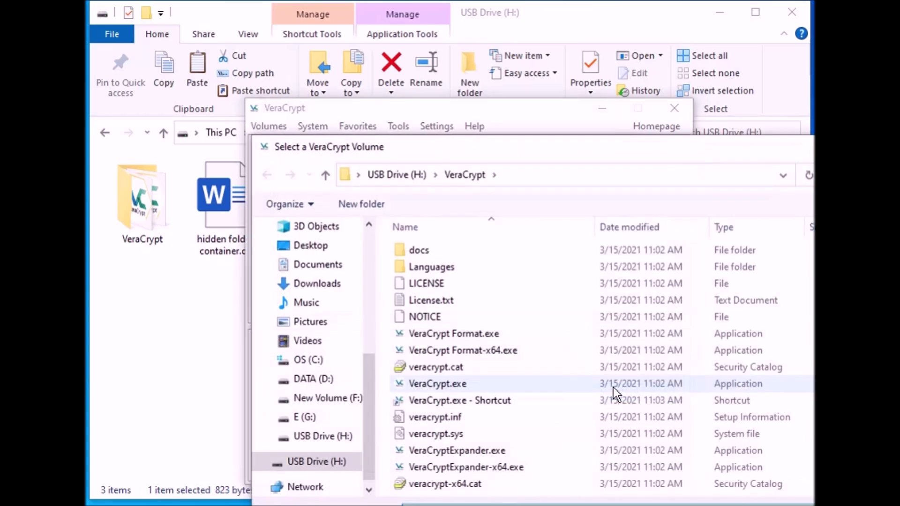
{"action": "left_click", "coordinate": [318, 440]}
{"action": "double_click", "coordinate": [456, 272]}
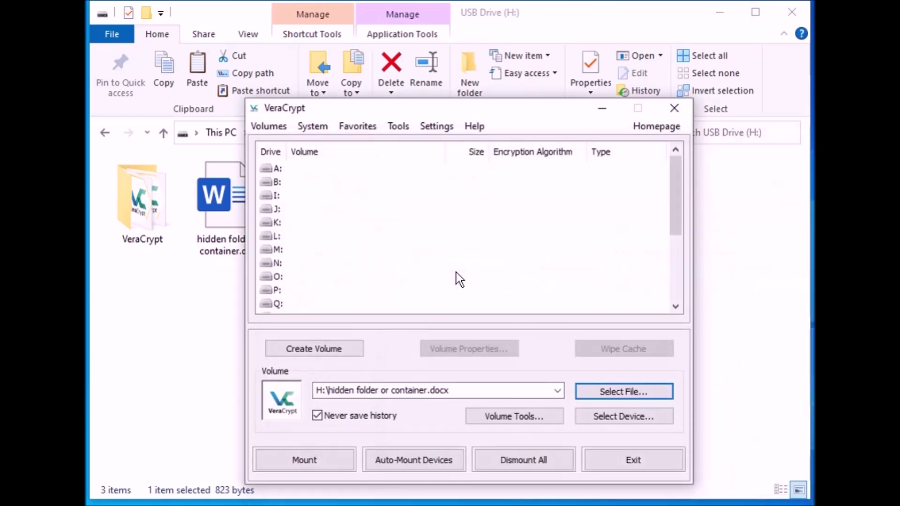
Mount the container as drive L: with its password, after dismissing the drive-letter warning.
{"action": "left_click", "coordinate": [314, 459]}
{"action": "left_click", "coordinate": [558, 355]}
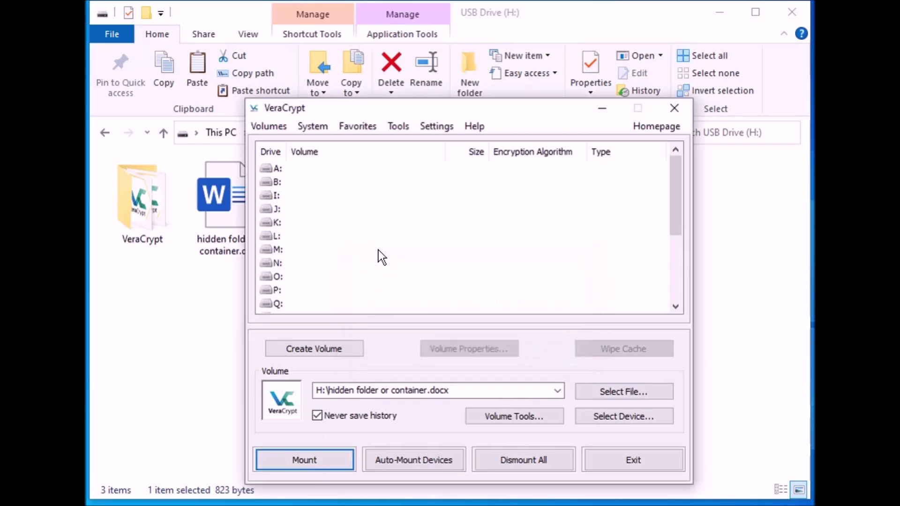
{"action": "left_click", "coordinate": [379, 239]}
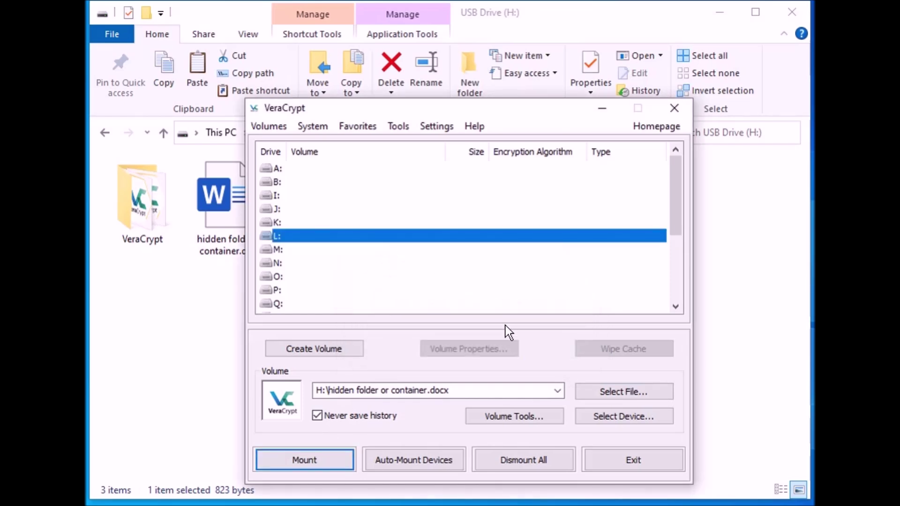
{"action": "left_click", "coordinate": [314, 460]}
{"action": "type", "text": "*********"}
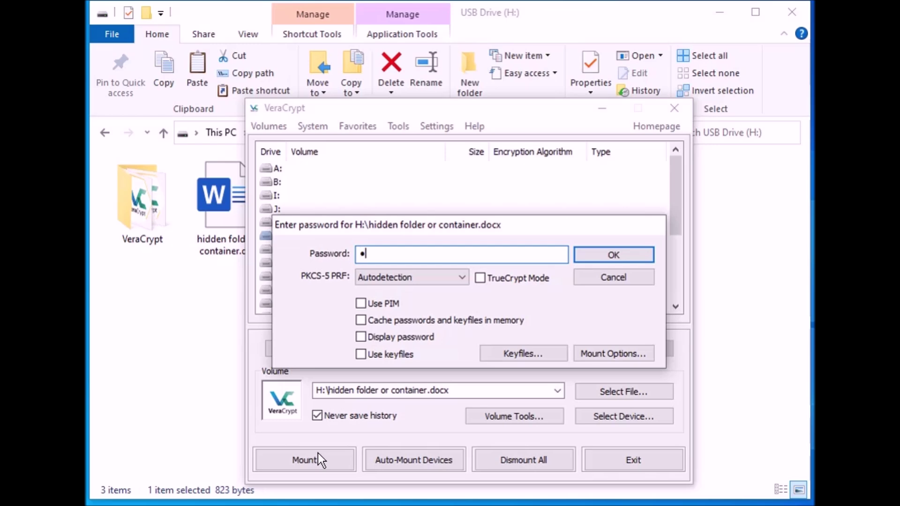
{"action": "type", "text": "**"}
{"action": "left_click", "coordinate": [631, 253]}
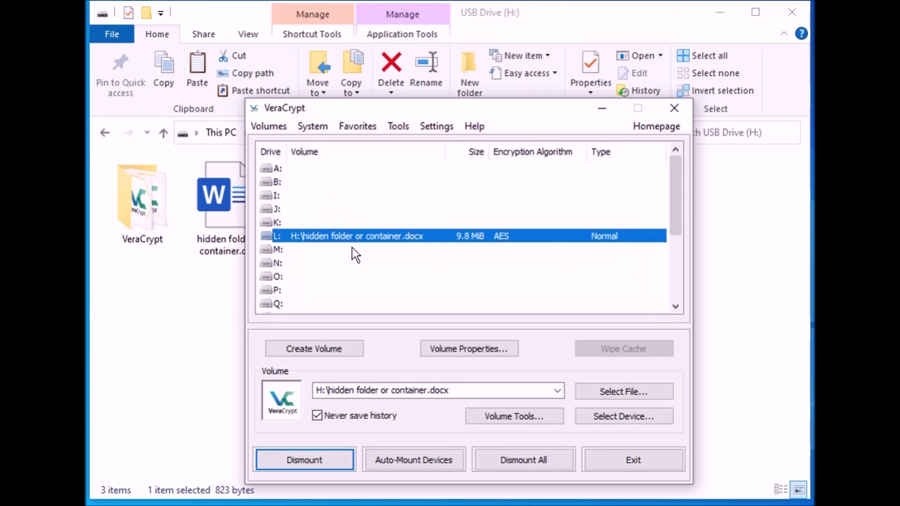
Open drive L: to confirm 041.JPG is there, then dismount it and quit VeraCrypt.
{"action": "double_click", "coordinate": [390, 237]}
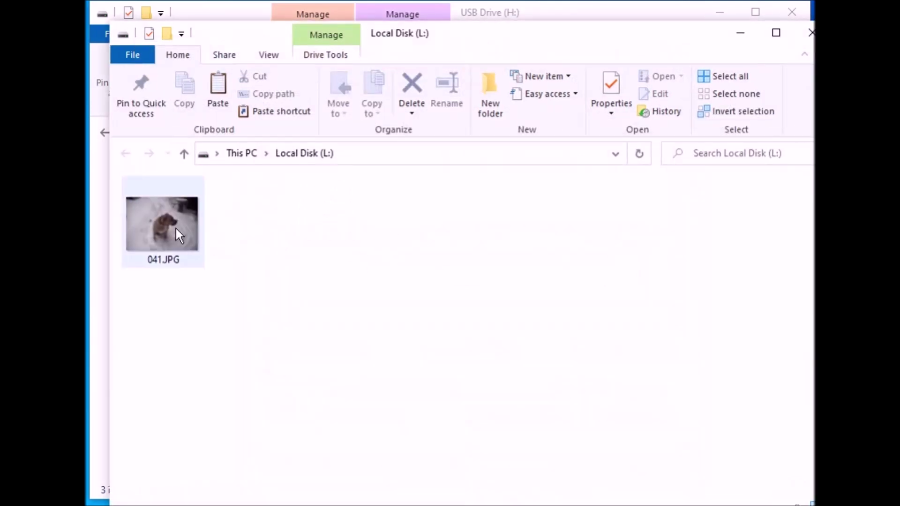
{"action": "mouse_move", "coordinate": [176, 229]}
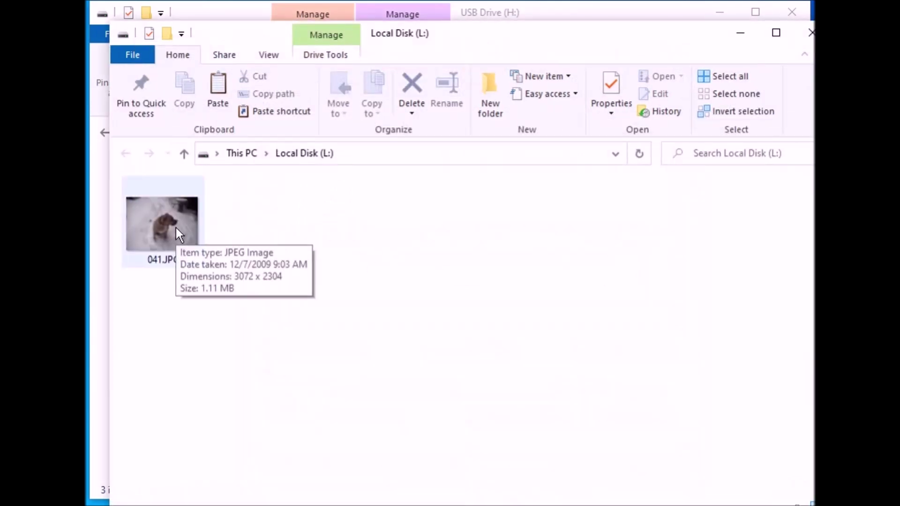
{"action": "left_click", "coordinate": [810, 33]}
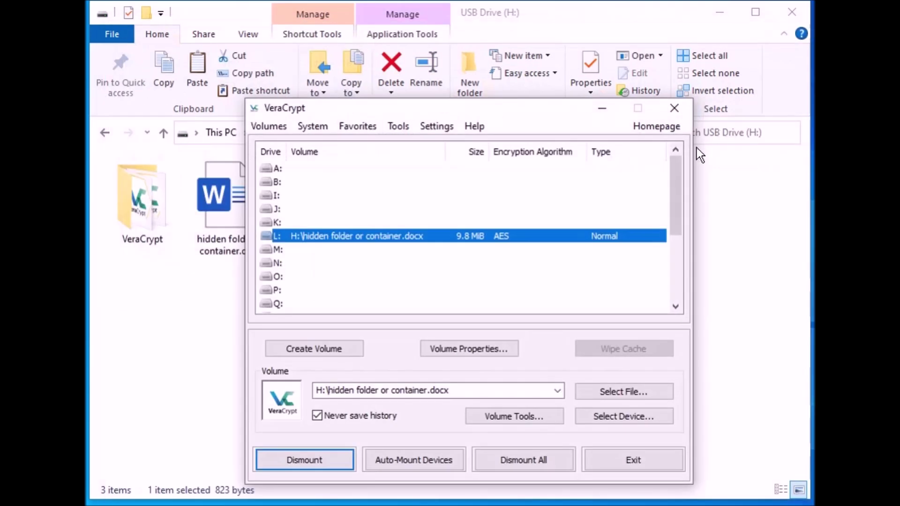
{"action": "left_click", "coordinate": [307, 463]}
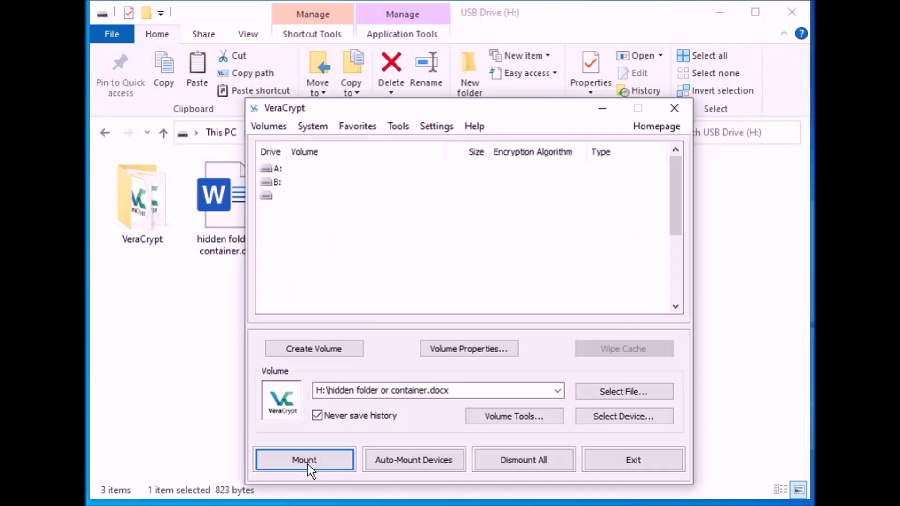
{"action": "left_click", "coordinate": [636, 462]}
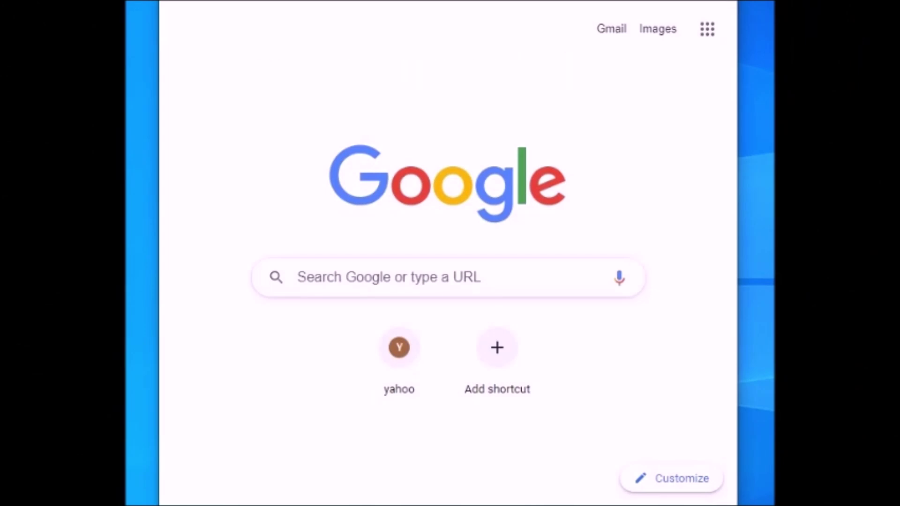
Search for 'veracrypt' and open the official veracrypt.fr Downloads page.
{"action": "type", "text": "veracrypt"}
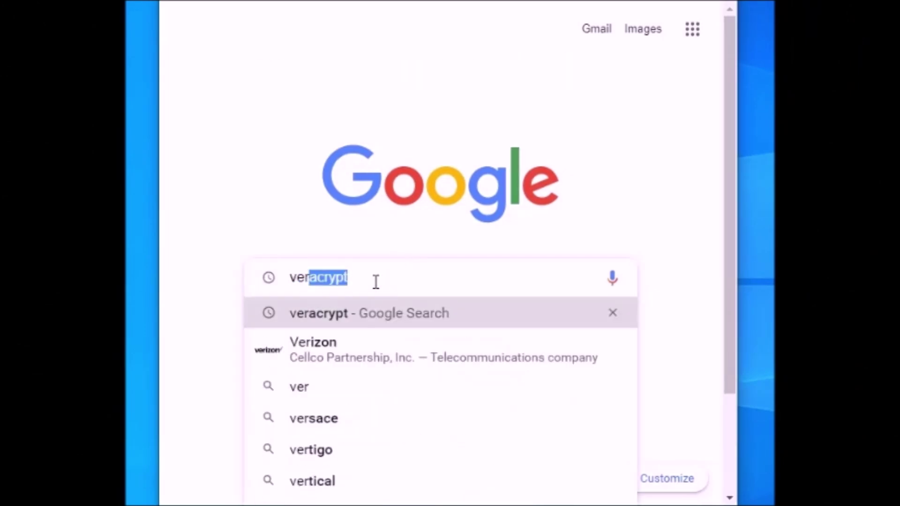
{"action": "key", "text": "Return"}
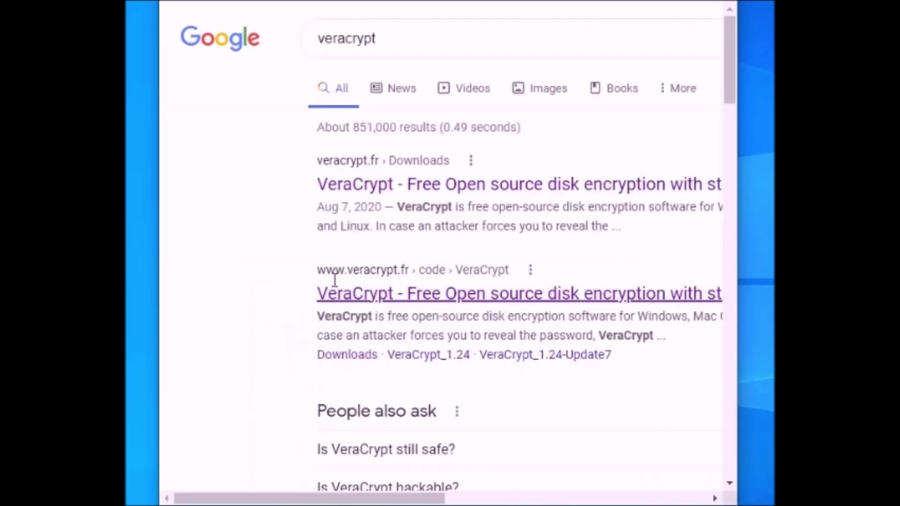
{"action": "left_click", "coordinate": [464, 188]}
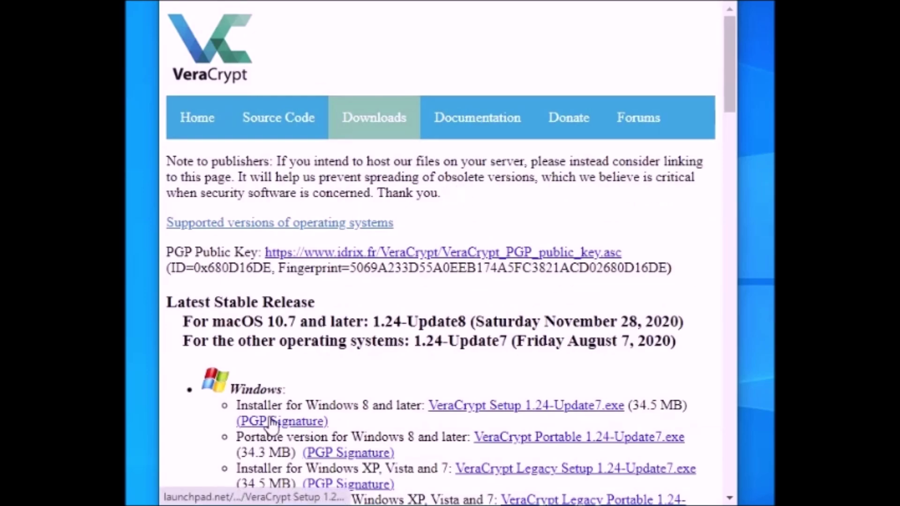
Download VeraCrypt Setup 1.24-Update7.exe and launch the installer.
{"action": "scroll", "coordinate": [275, 424], "scroll_direction": "down", "scroll_amount": 6}
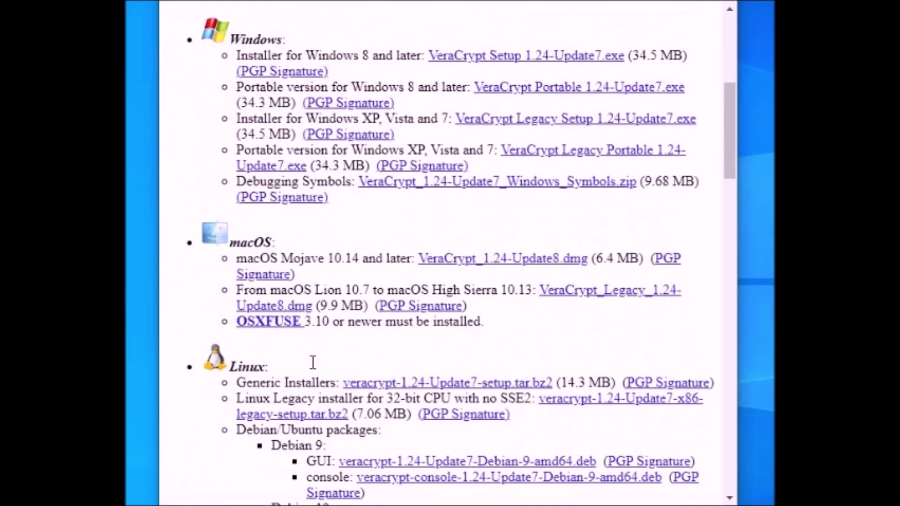
{"action": "scroll", "coordinate": [312, 362], "scroll_direction": "down", "scroll_amount": 3}
{"action": "scroll", "coordinate": [312, 363], "scroll_direction": "up", "scroll_amount": 6}
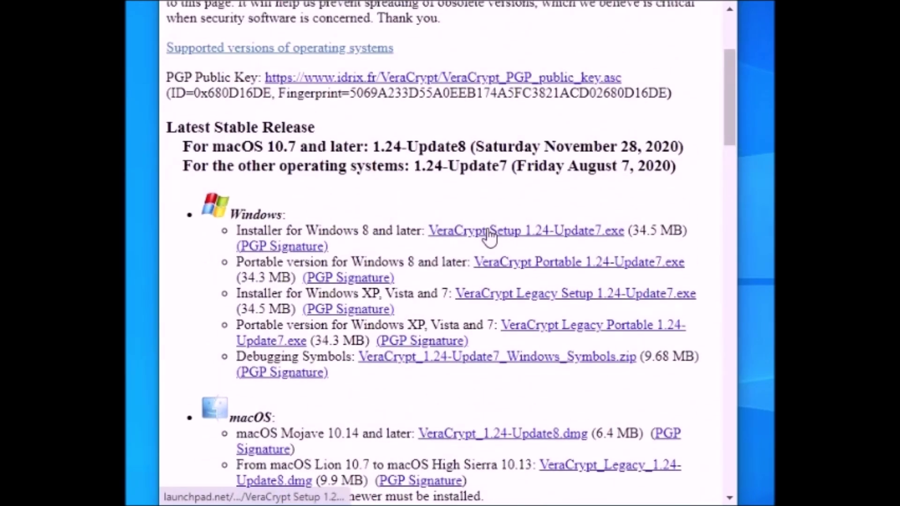
{"action": "left_click", "coordinate": [490, 232]}
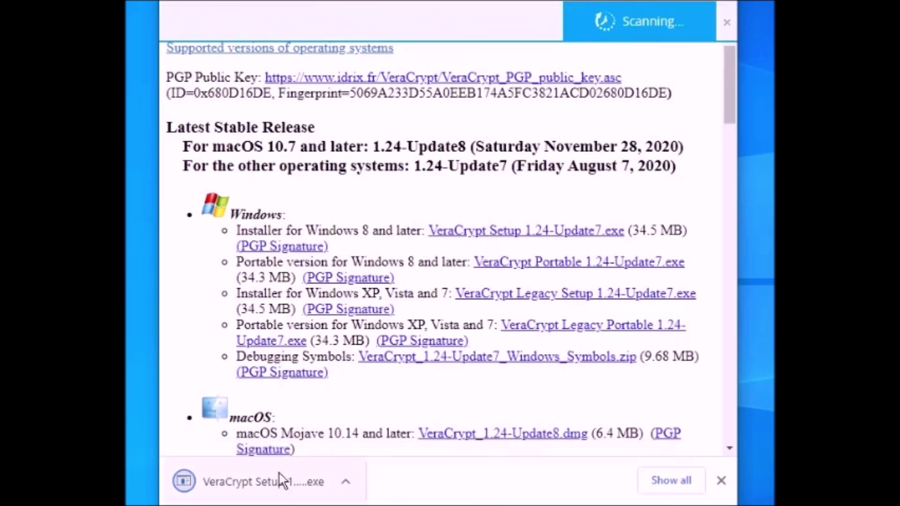
{"action": "left_click", "coordinate": [243, 486]}
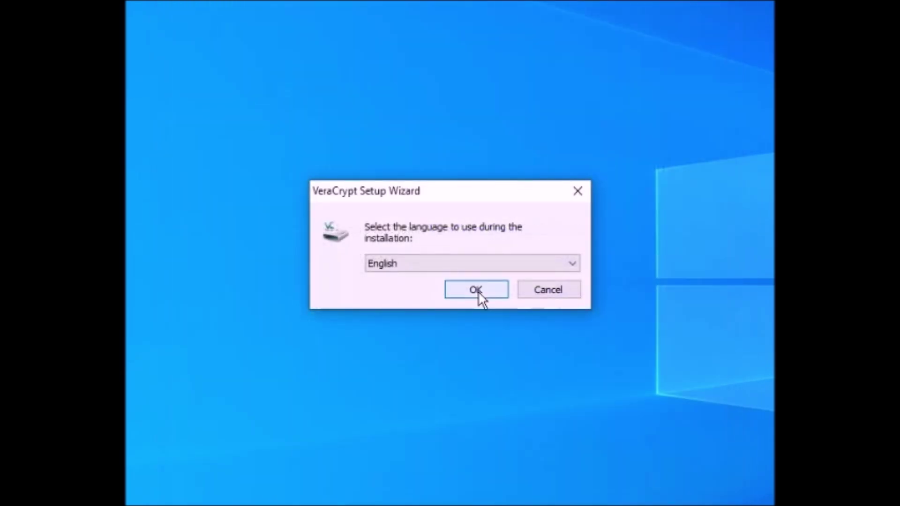
Accept the license and install VeraCrypt 1.24-Update7 to C:\Program Files\VeraCrypt with default options.
{"action": "left_click", "coordinate": [476, 290]}
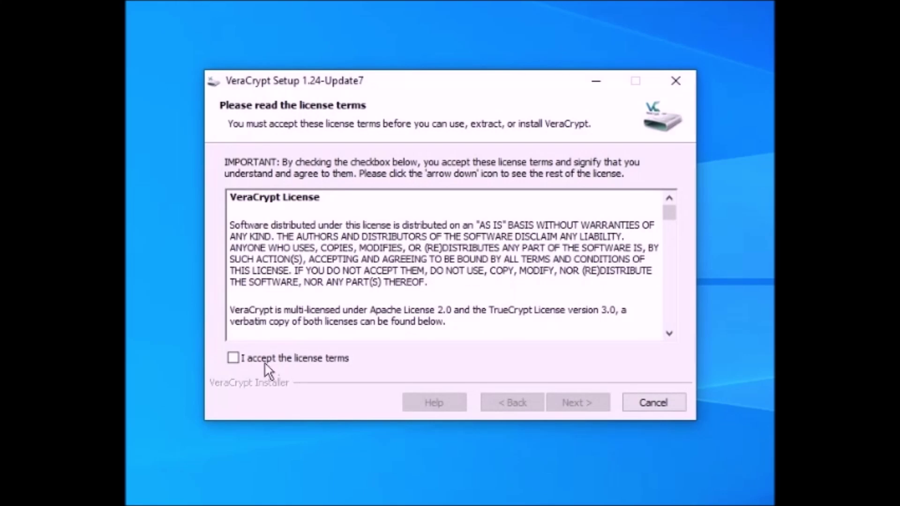
{"action": "left_click", "coordinate": [240, 357]}
{"action": "left_click", "coordinate": [570, 406]}
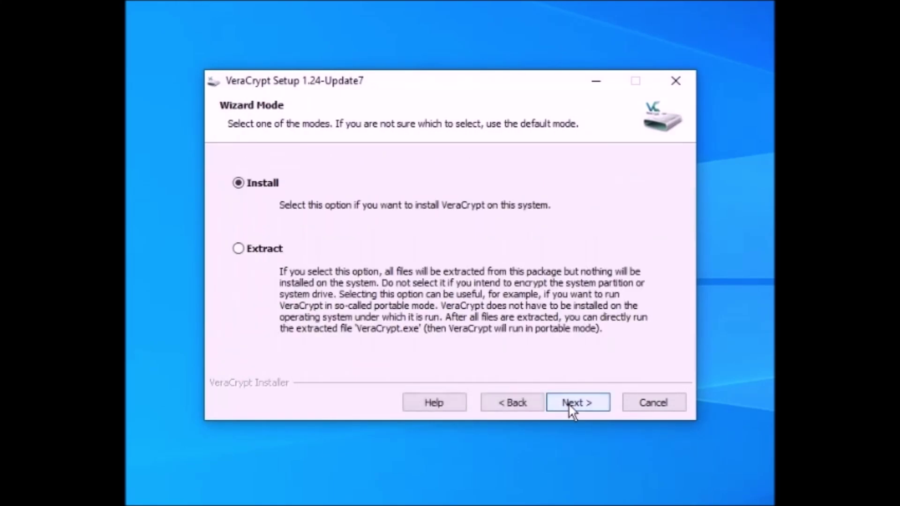
{"action": "left_click", "coordinate": [602, 401]}
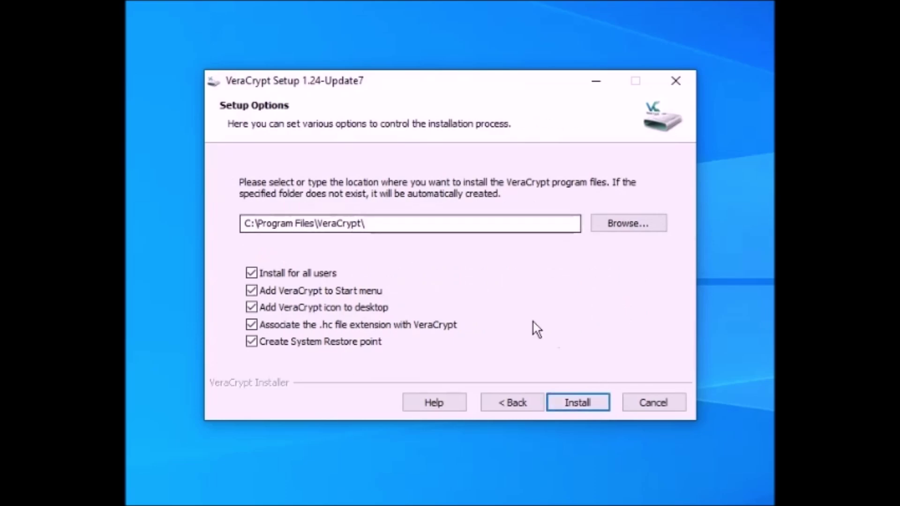
{"action": "left_click", "coordinate": [579, 402]}
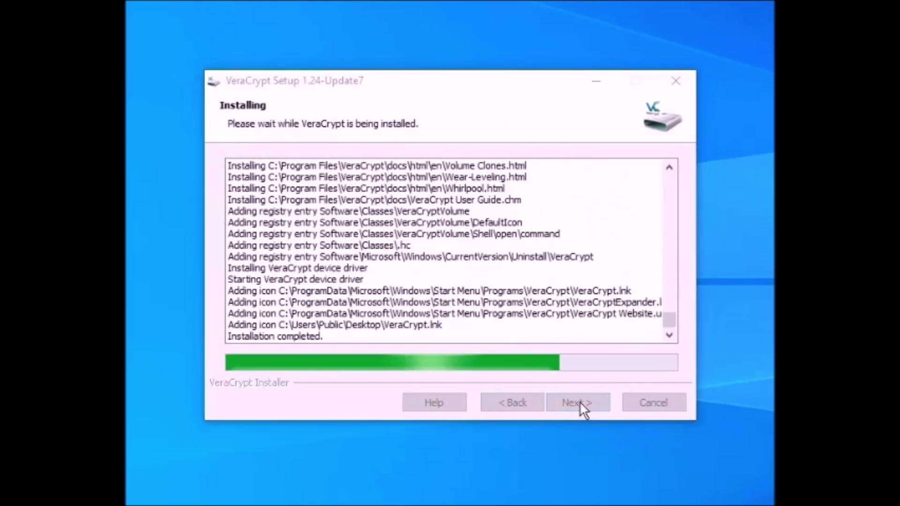
{"action": "left_click", "coordinate": [533, 315]}
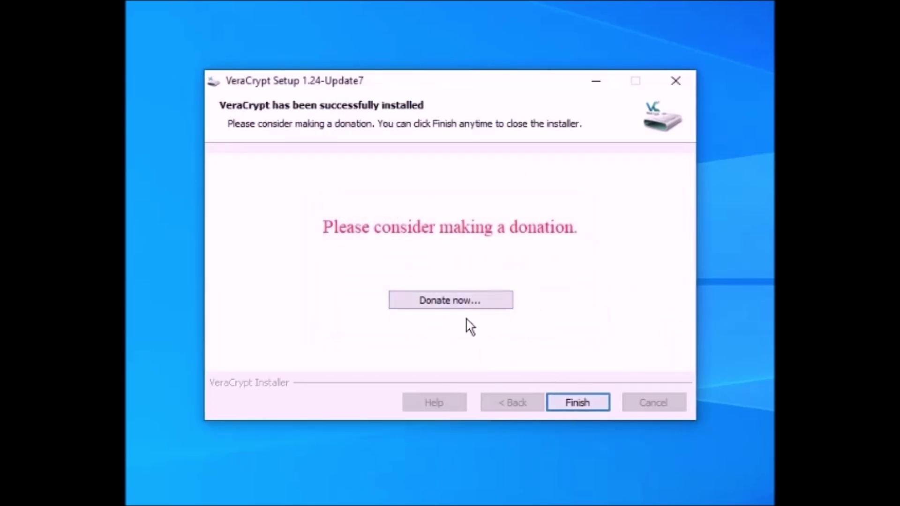
{"action": "left_click", "coordinate": [567, 408]}
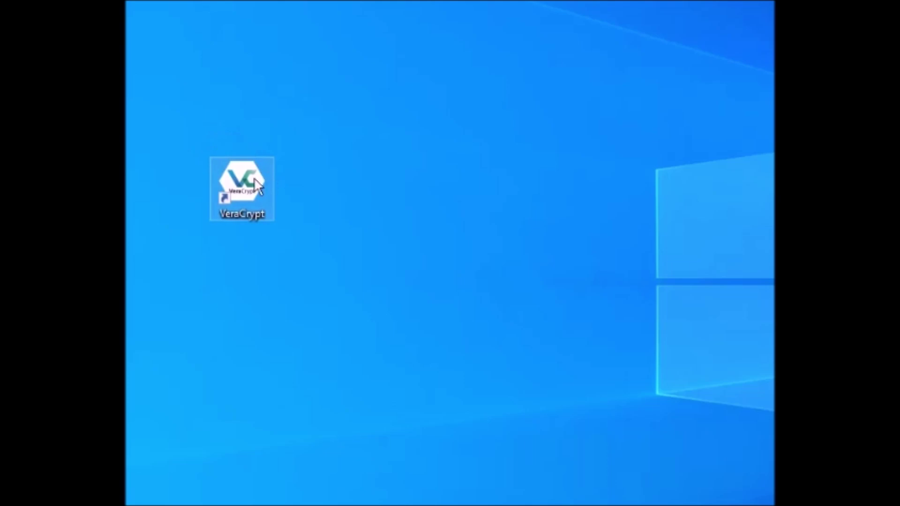
Launch VeraCrypt and start creating a volume that encrypts a non-system partition/drive.
{"action": "double_click", "coordinate": [257, 185]}
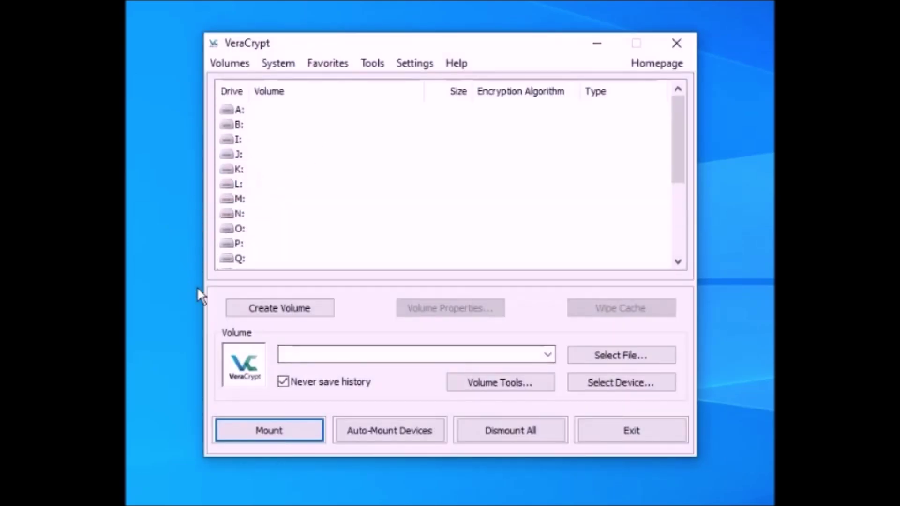
{"action": "left_click", "coordinate": [310, 312]}
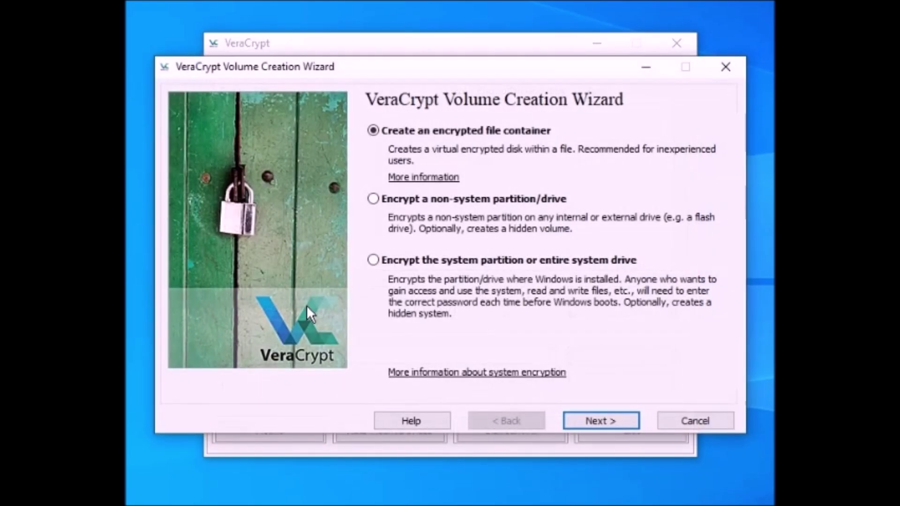
{"action": "left_click", "coordinate": [373, 199]}
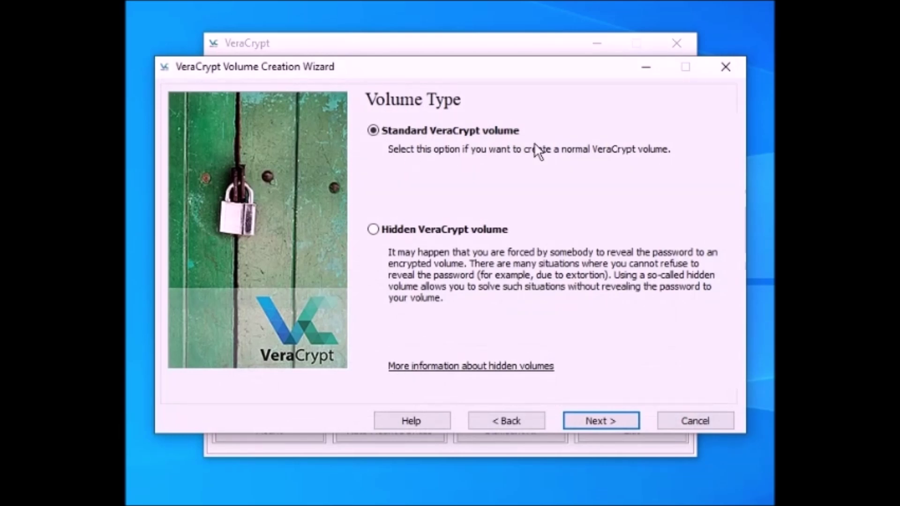
{"action": "left_click", "coordinate": [624, 422]}
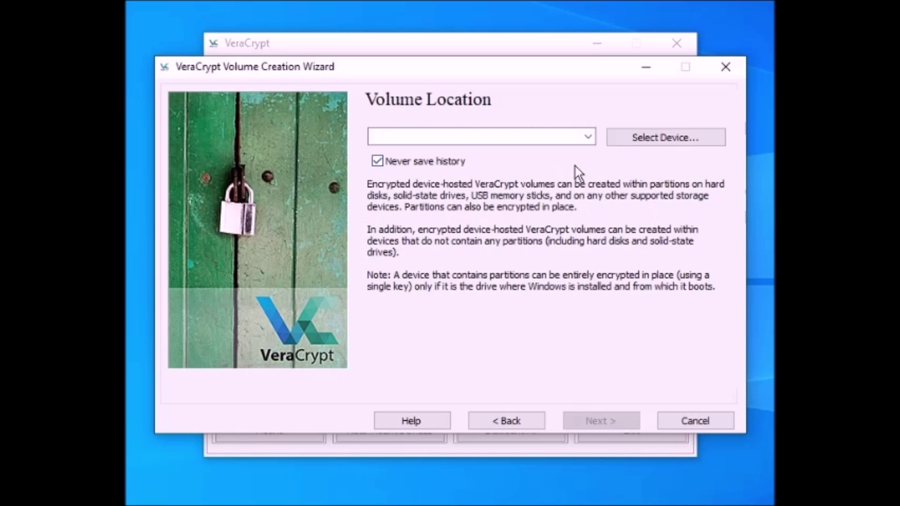
Choose \Device\Harddisk4\Partition1, the 58.7 GiB removable disk, as the volume location.
{"action": "left_click", "coordinate": [633, 140]}
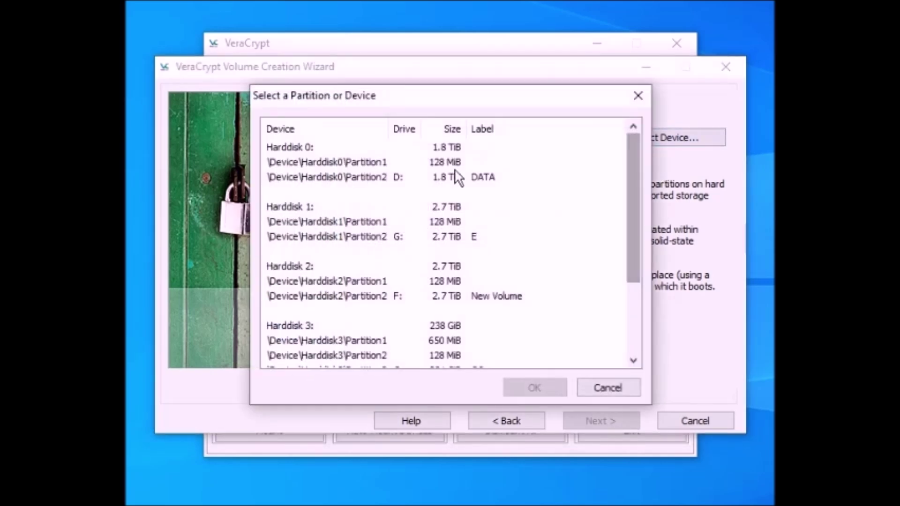
{"action": "left_click_drag", "start_coordinate": [634, 166], "coordinate": [638, 301]}
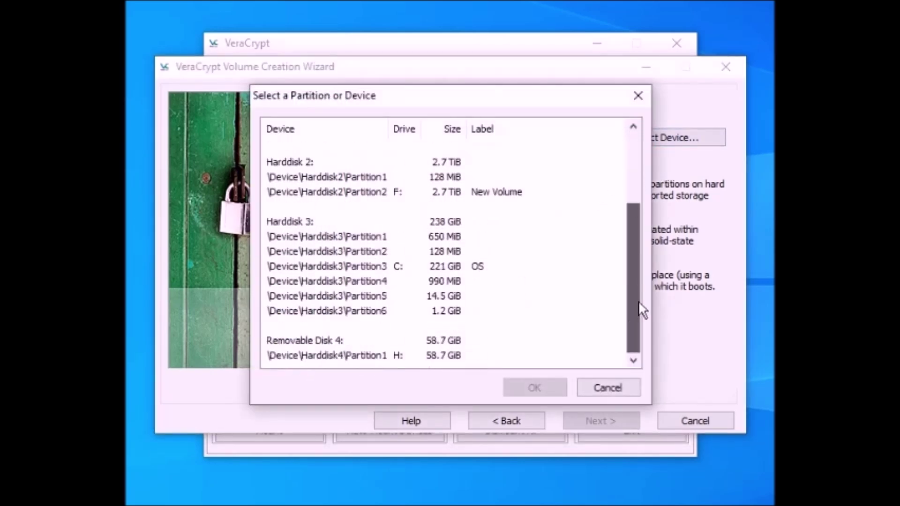
{"action": "left_click", "coordinate": [402, 356]}
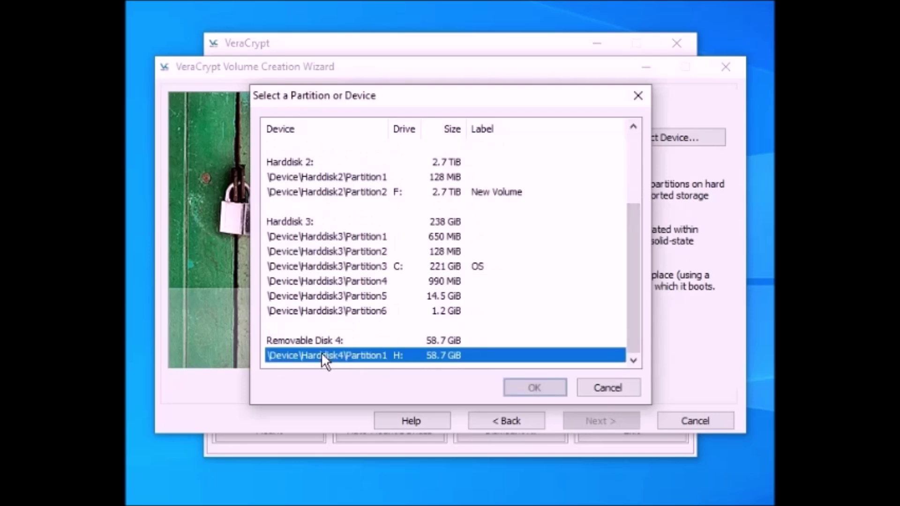
{"action": "left_click", "coordinate": [525, 387]}
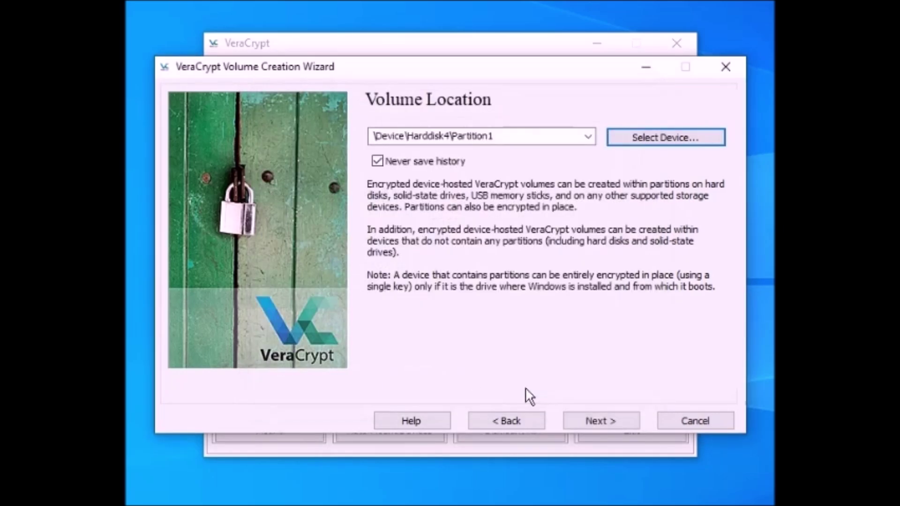
Keep the default creation mode, AES with SHA-512, and the full 58.73 GiB partition size.
{"action": "left_click", "coordinate": [601, 418]}
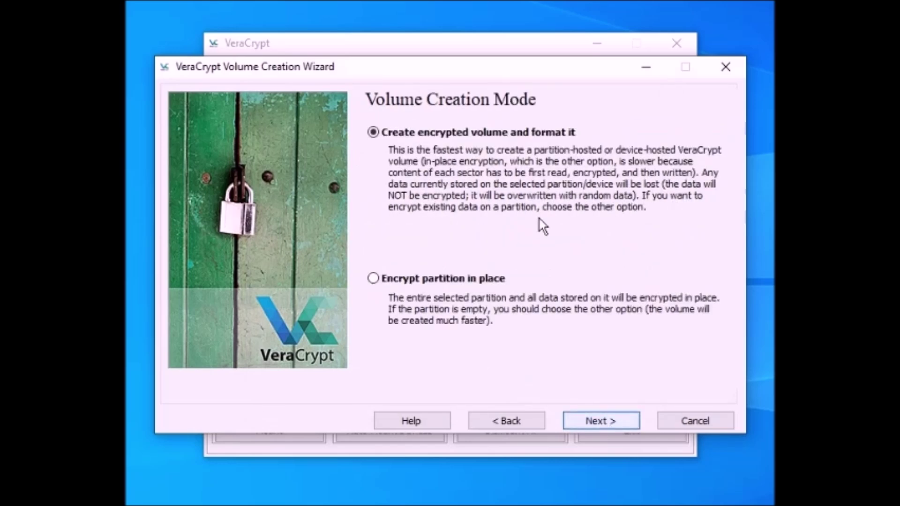
{"action": "left_click", "coordinate": [616, 417]}
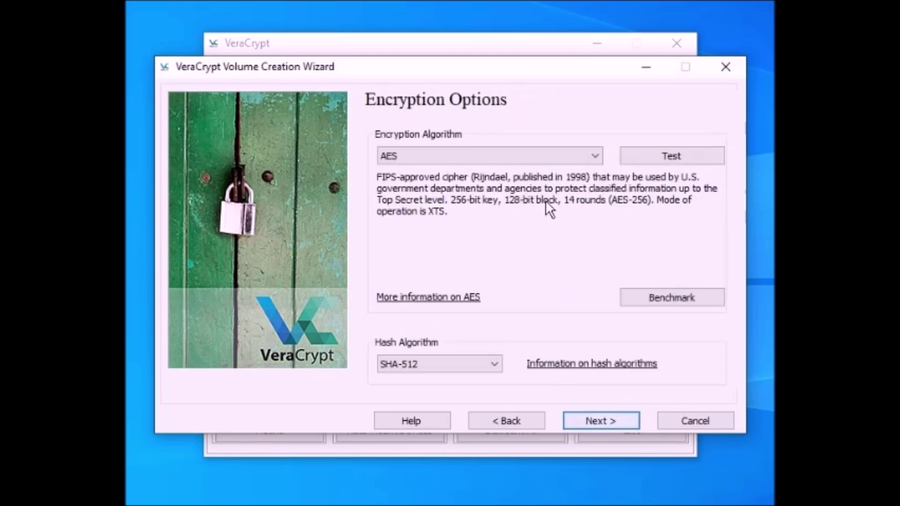
{"action": "left_click", "coordinate": [597, 154]}
{"action": "left_click", "coordinate": [597, 155]}
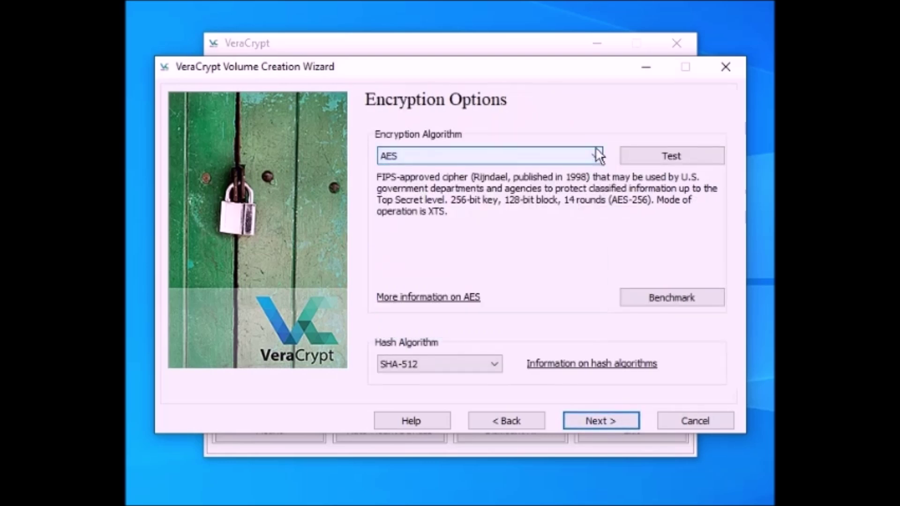
{"action": "left_click", "coordinate": [595, 421]}
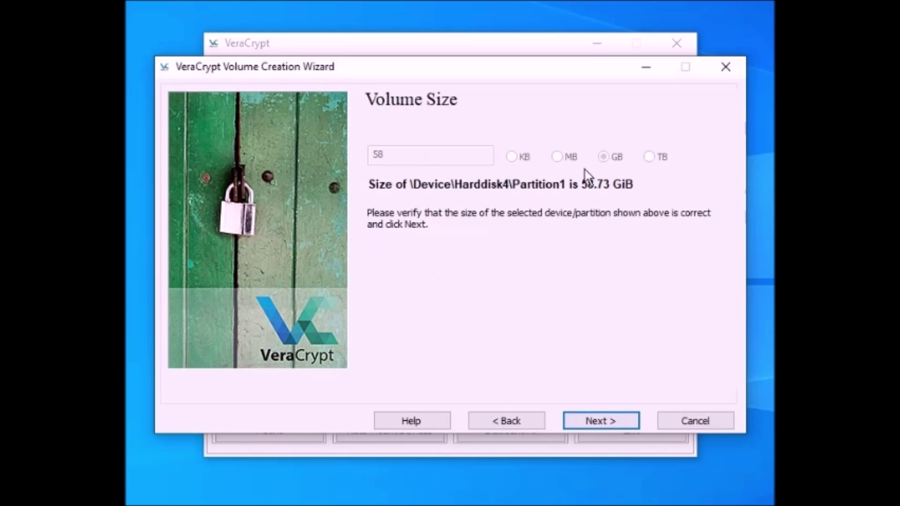
{"action": "left_click", "coordinate": [614, 426]}
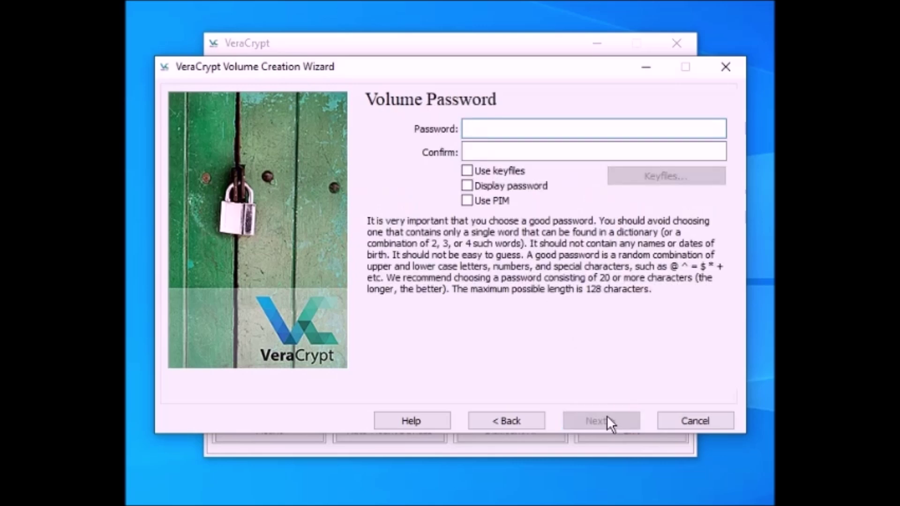
Enter and confirm the volume password, accepting the short-password warning.
{"action": "type", "text": "aaaaaa"}
{"action": "key", "text": "Tab"}
{"action": "type", "text": "aaaaaa"}
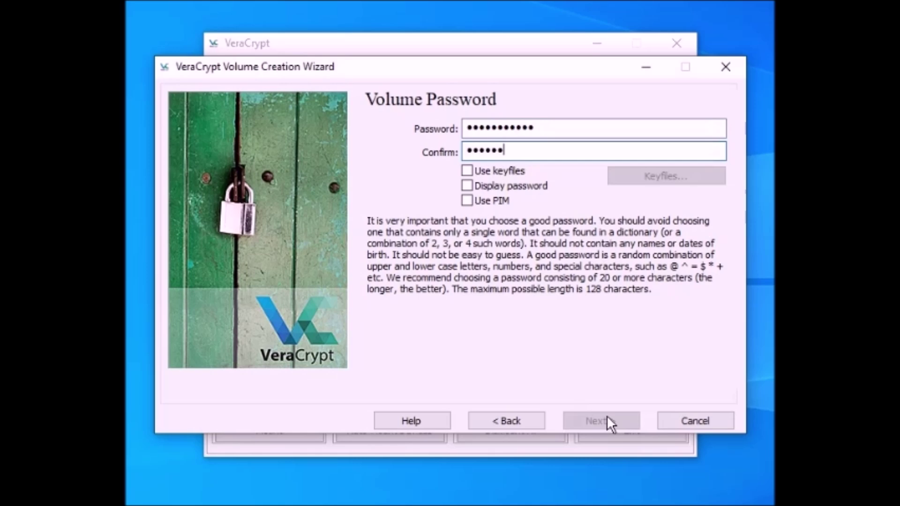
{"action": "type", "text": "aaaaaa"}
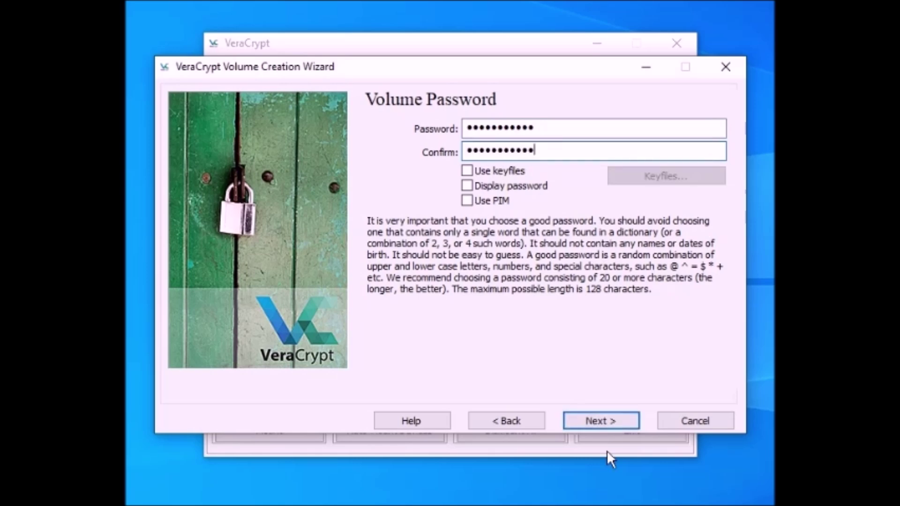
{"action": "left_click", "coordinate": [604, 419]}
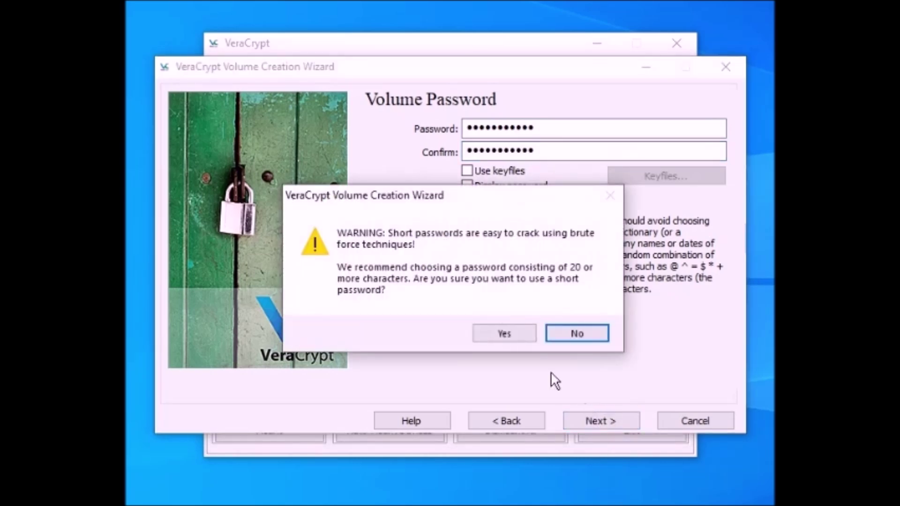
{"action": "left_click", "coordinate": [504, 334]}
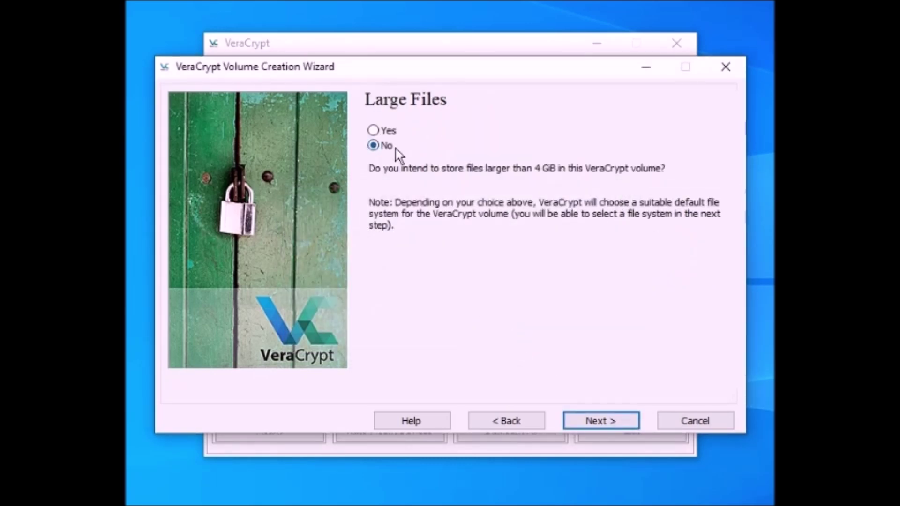
Keep No for large files and set the volume's filesystem to NTFS.
{"action": "left_click", "coordinate": [621, 414]}
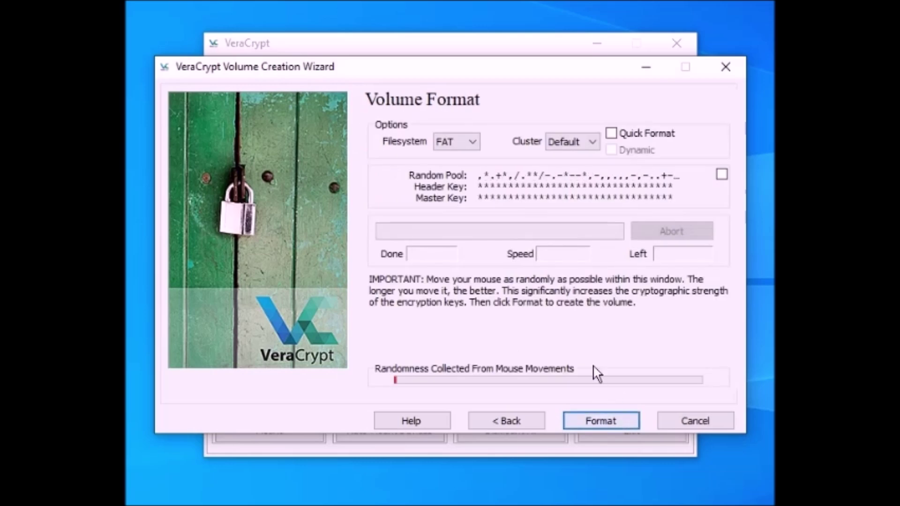
{"action": "left_click", "coordinate": [470, 142]}
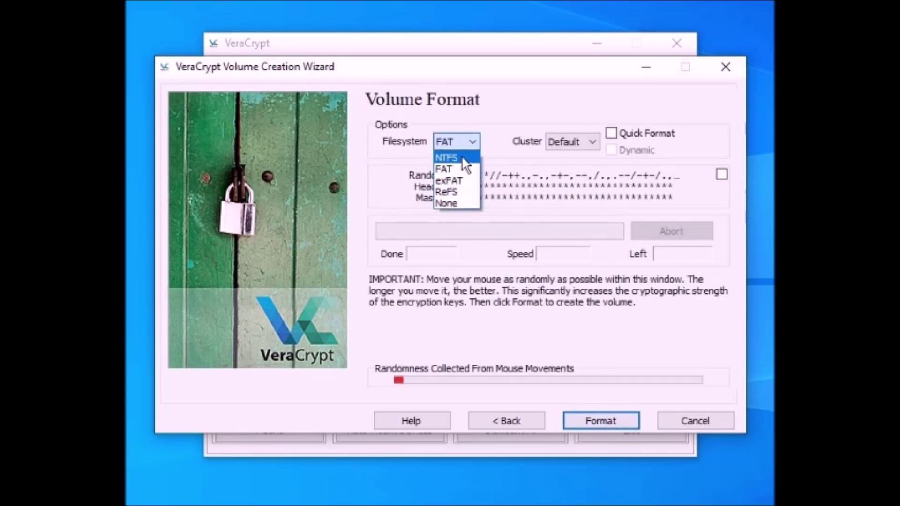
{"action": "left_click", "coordinate": [462, 157]}
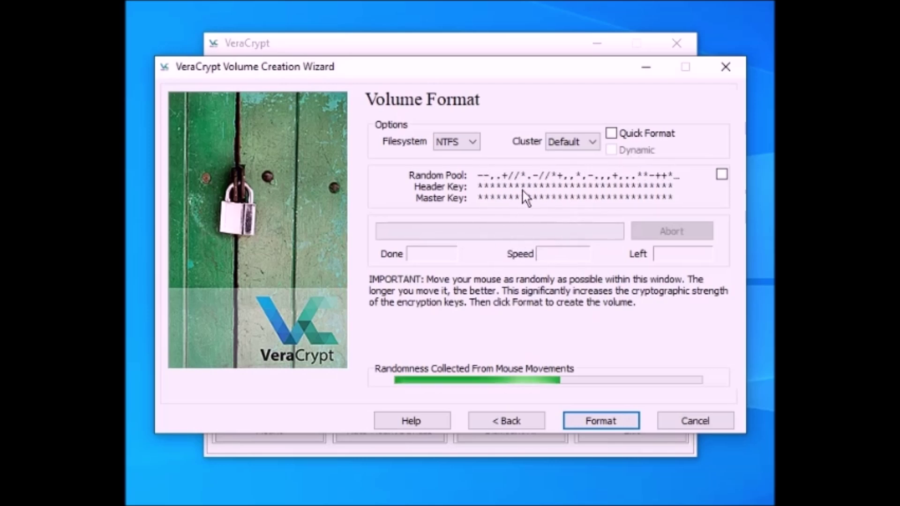
Format the partition as an encrypted volume, confirm erasing its files, and acknowledge the completion notices.
{"action": "left_click", "coordinate": [613, 423]}
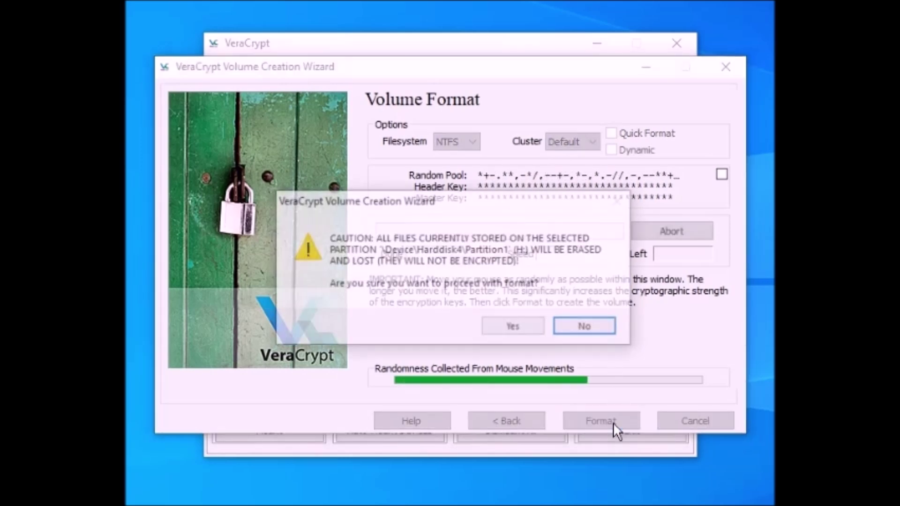
{"action": "left_click", "coordinate": [528, 331]}
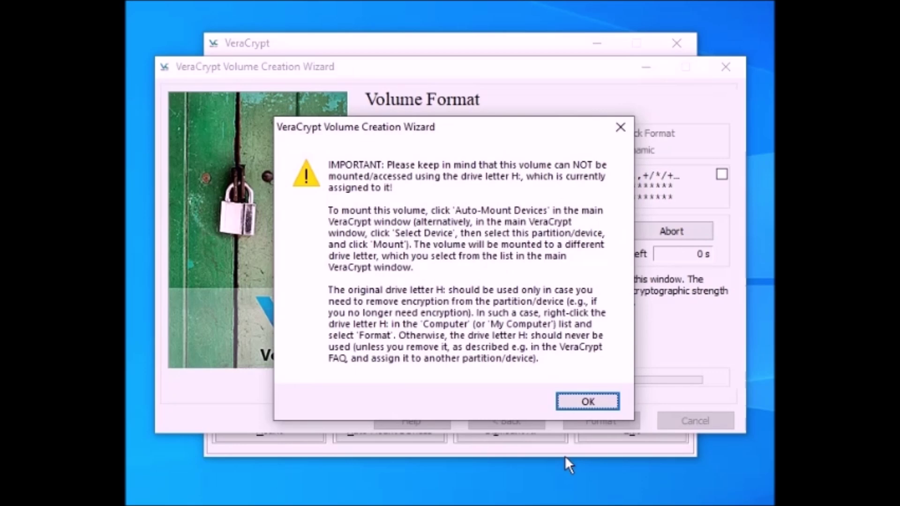
{"action": "left_click", "coordinate": [585, 401]}
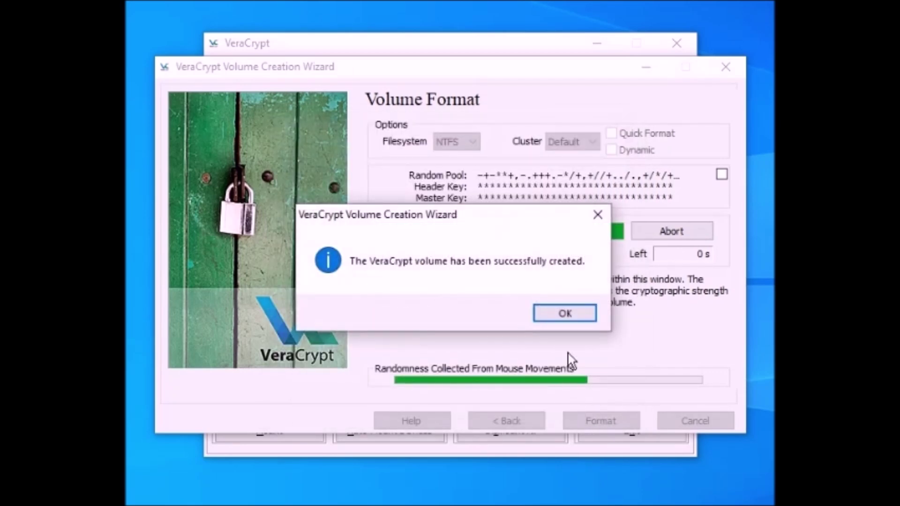
{"action": "left_click", "coordinate": [566, 312]}
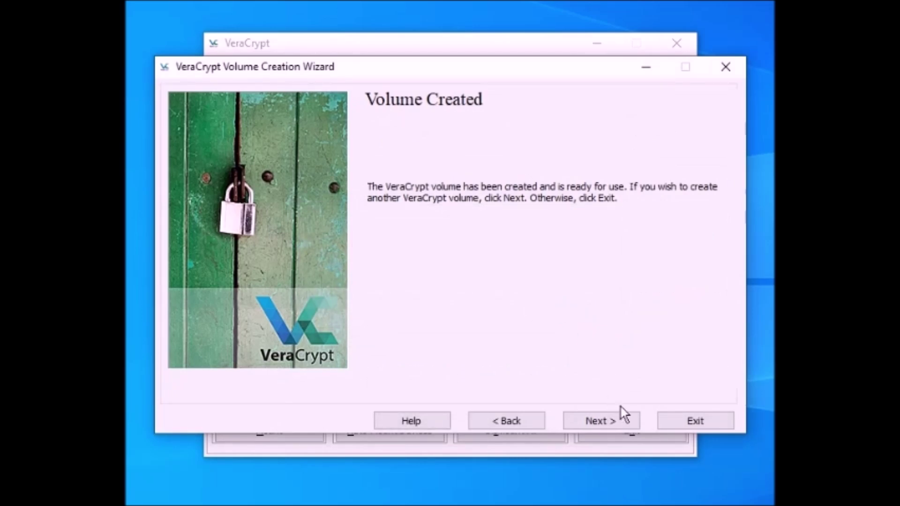
{"action": "left_click", "coordinate": [696, 421]}
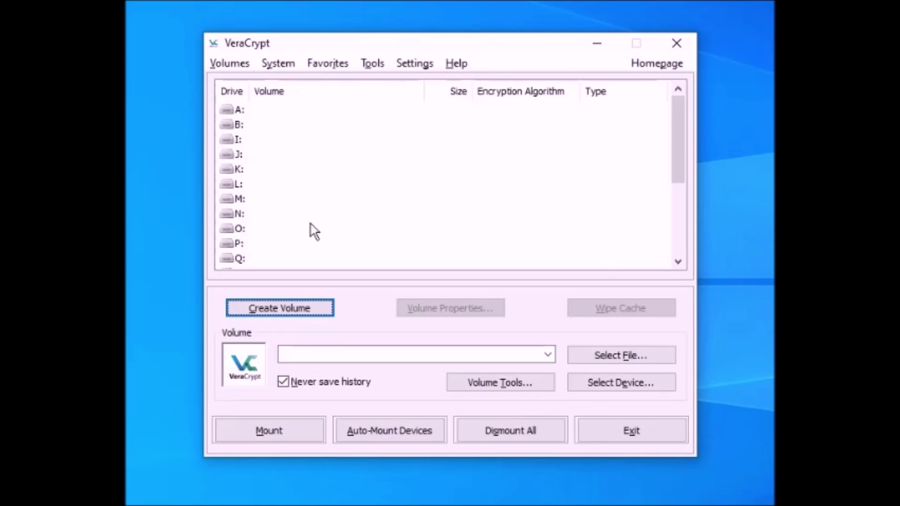
Select drive letter K: and the encrypted \Device\Harddisk4\Partition1 as the volume to mount.
{"action": "left_click", "coordinate": [248, 170]}
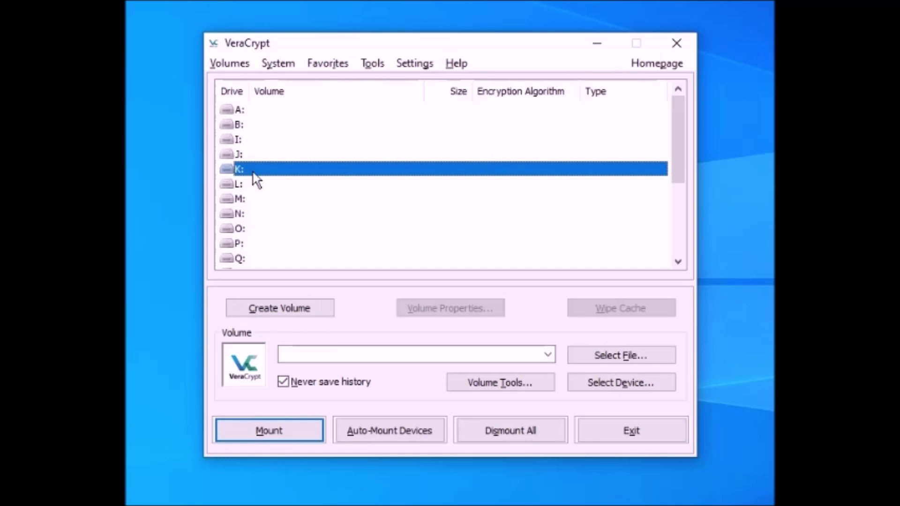
{"action": "left_click", "coordinate": [596, 383]}
{"action": "left_click_drag", "start_coordinate": [633, 277], "coordinate": [638, 366]}
{"action": "left_click", "coordinate": [344, 355]}
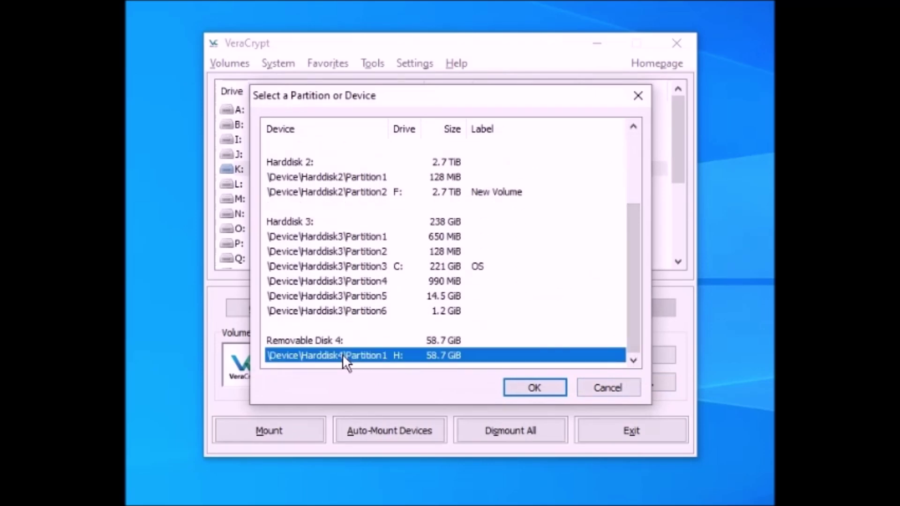
{"action": "left_click", "coordinate": [539, 391]}
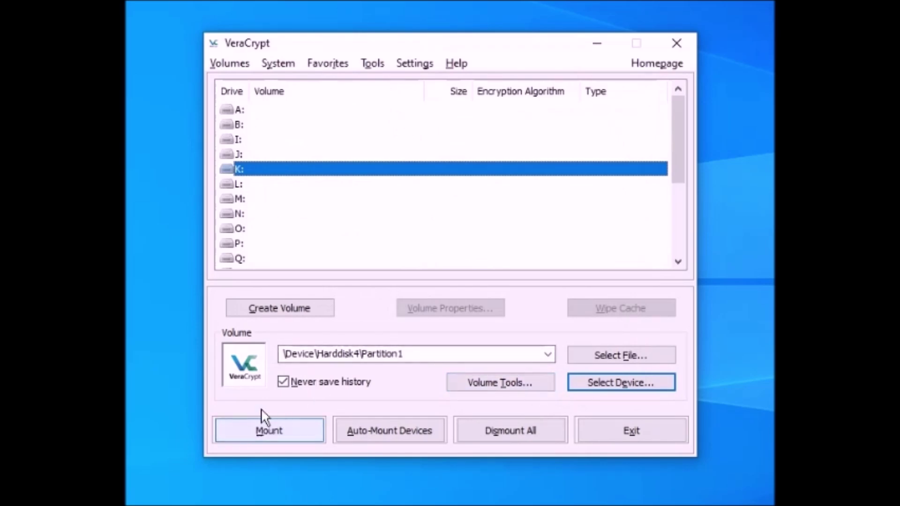
Mount the partition as K: with its password and open the empty Local Disk (K:).
{"action": "left_click", "coordinate": [283, 433]}
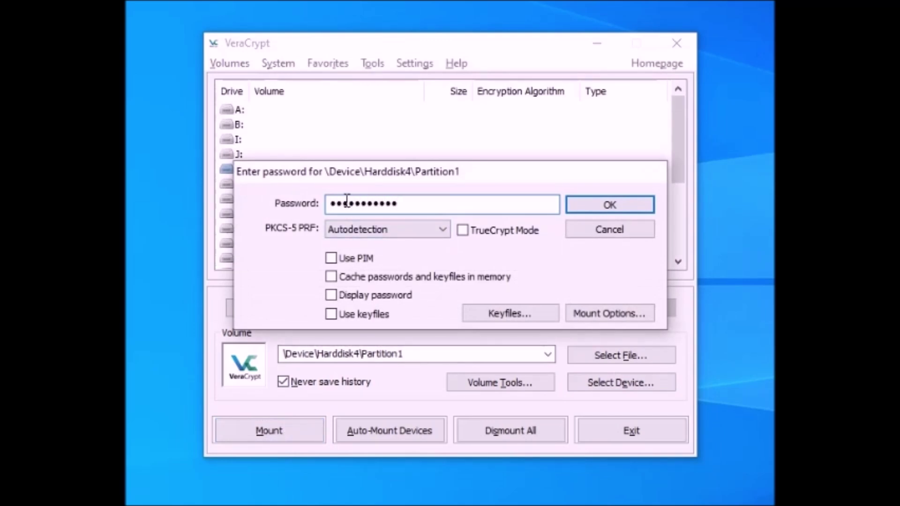
{"action": "left_click", "coordinate": [620, 203]}
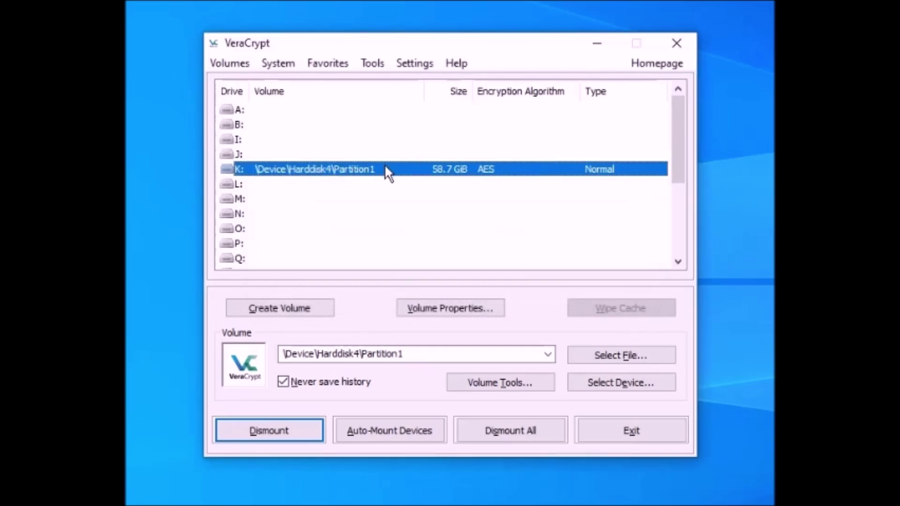
{"action": "double_click", "coordinate": [385, 168]}
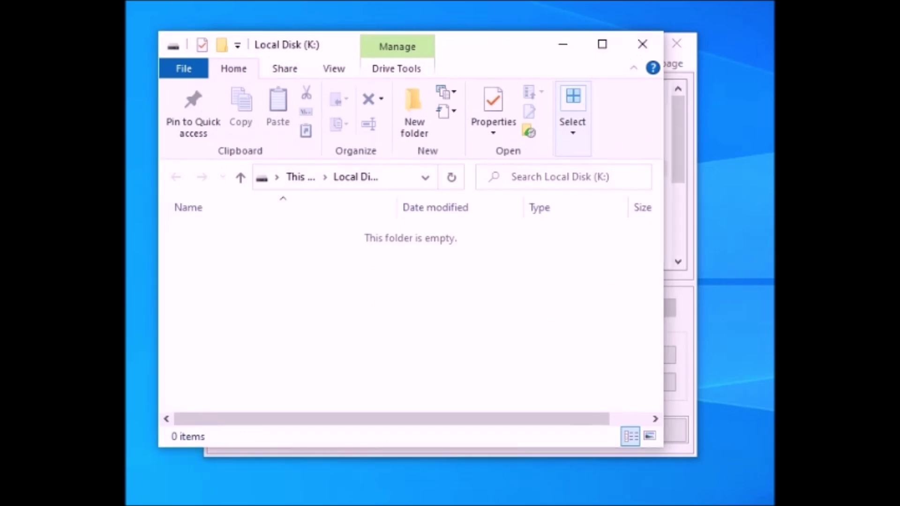
Copy test.docx (11.5 KB) onto Local Disk (K:) and close that drive's window.
{"action": "key", "text": "alt+F4"}
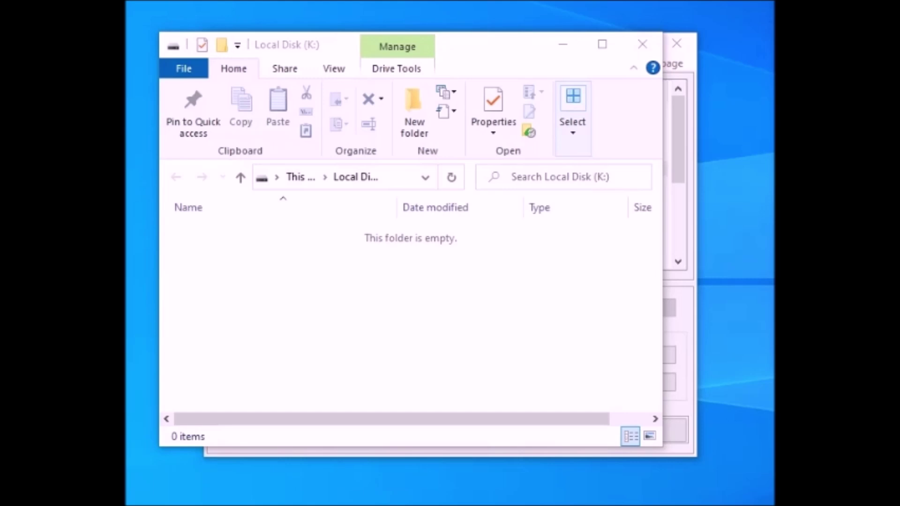
{"action": "left_click_drag", "start_coordinate": [773, 239], "coordinate": [341, 294]}
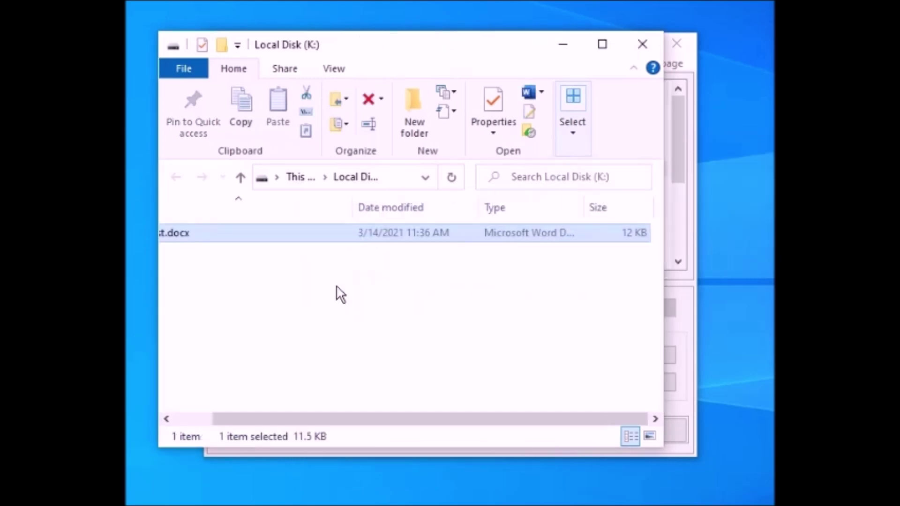
{"action": "left_click_drag", "start_coordinate": [438, 418], "coordinate": [396, 418]}
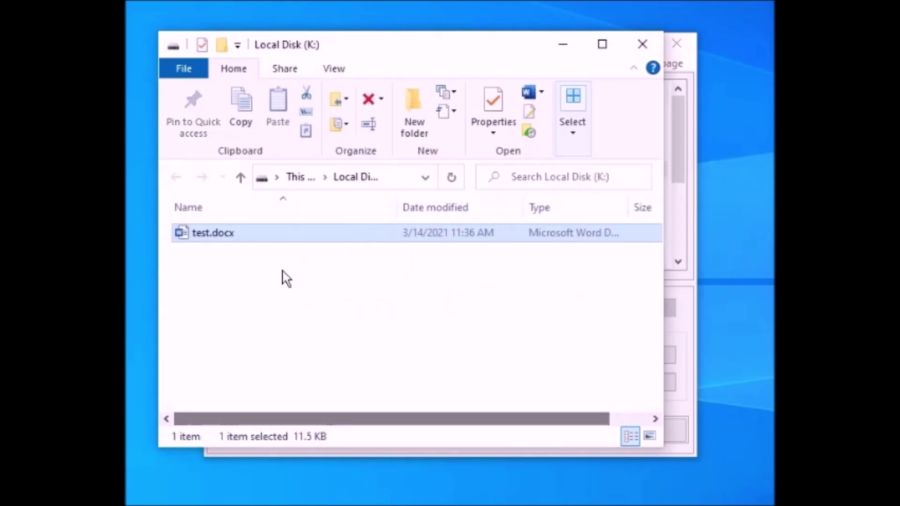
{"action": "left_click", "coordinate": [643, 45]}
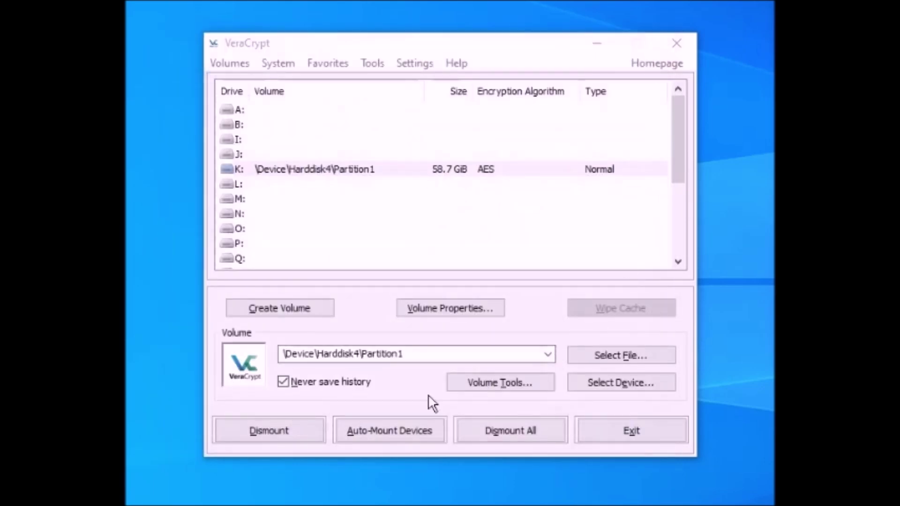
Dismount K:, then remount the USB partition Harddisk4 Partition1 as drive M: with its password.
{"action": "left_click", "coordinate": [291, 435]}
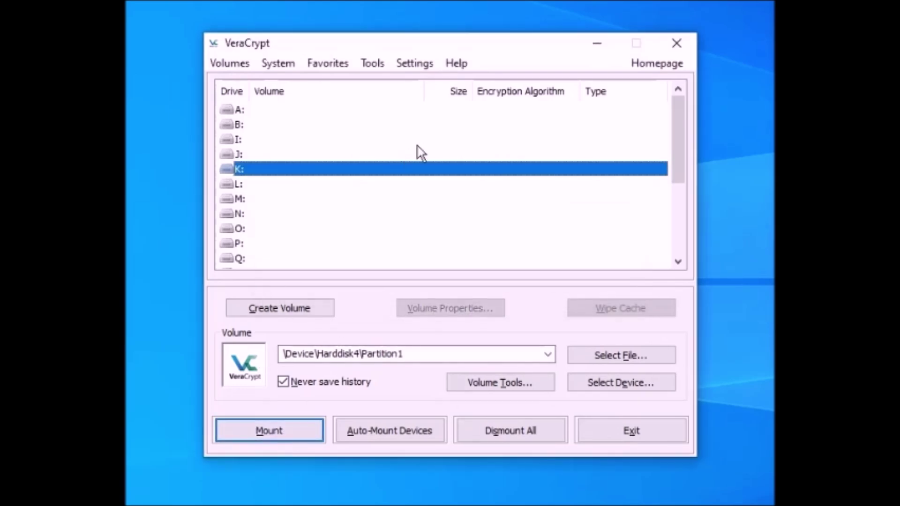
{"action": "left_click", "coordinate": [639, 429]}
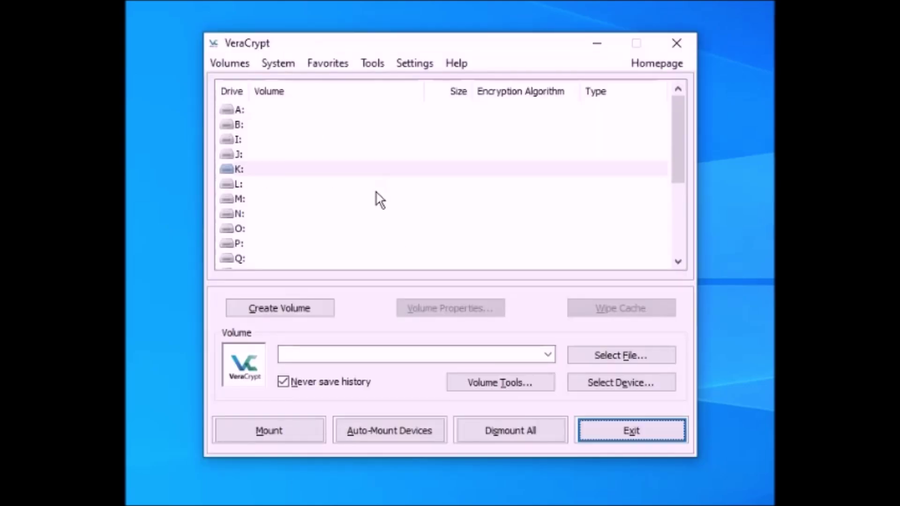
{"action": "left_click", "coordinate": [367, 200]}
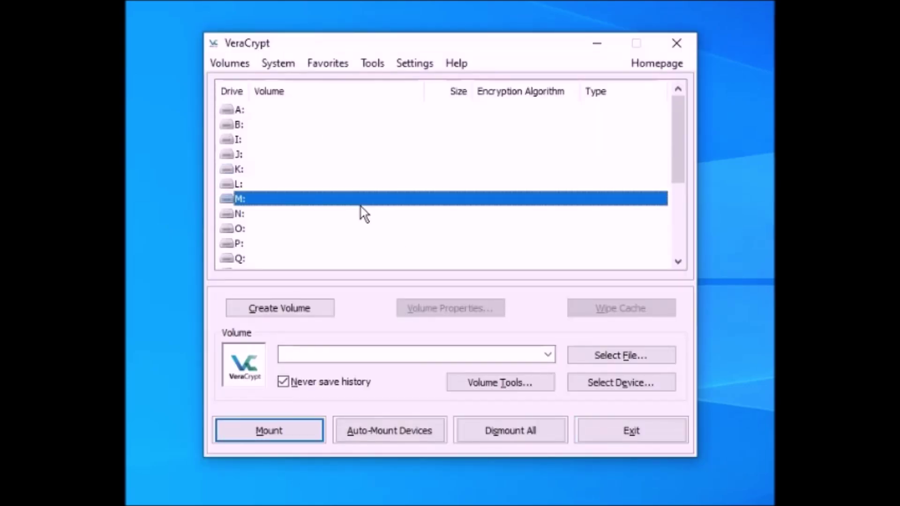
{"action": "left_click", "coordinate": [611, 384]}
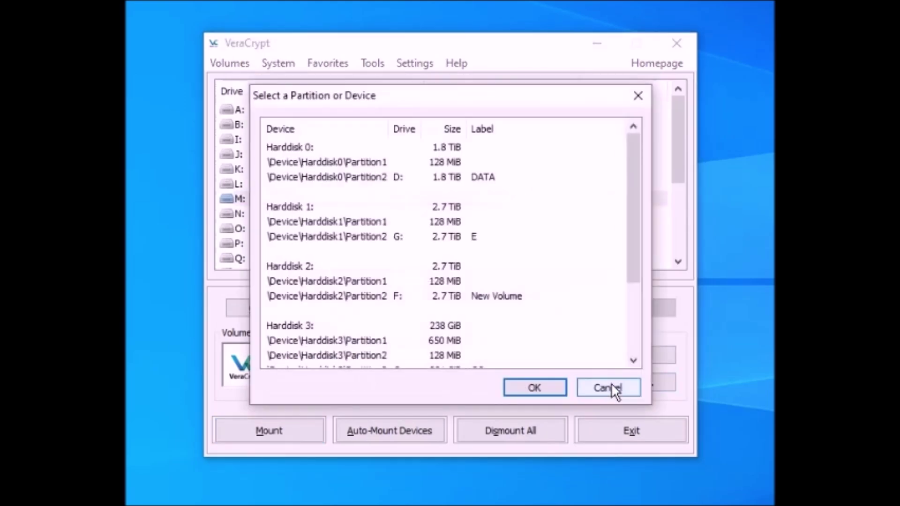
{"action": "scroll", "coordinate": [631, 285], "scroll_direction": "down", "scroll_amount": 3}
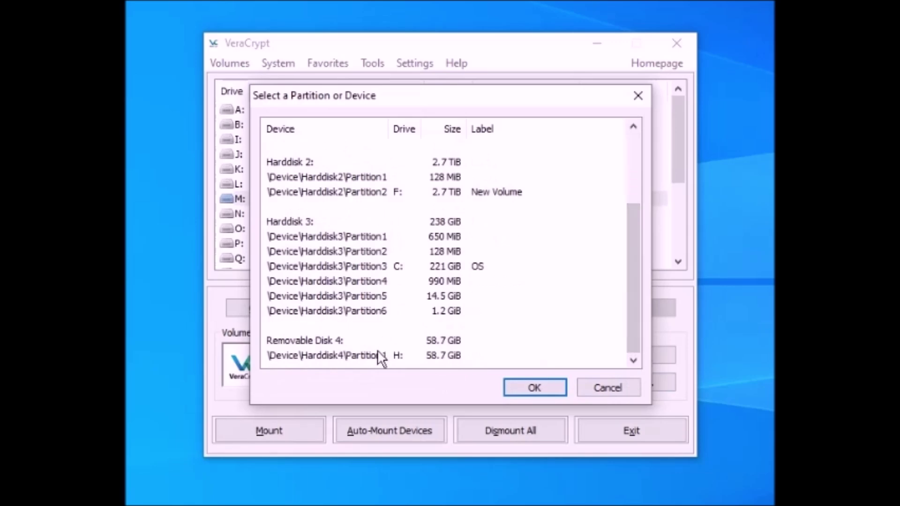
{"action": "left_click", "coordinate": [379, 356]}
{"action": "left_click", "coordinate": [541, 388]}
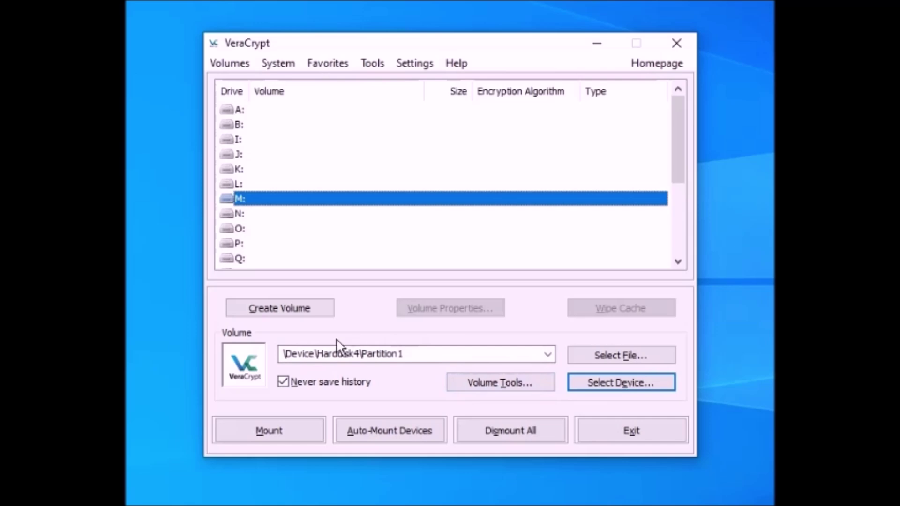
{"action": "left_click", "coordinate": [291, 427]}
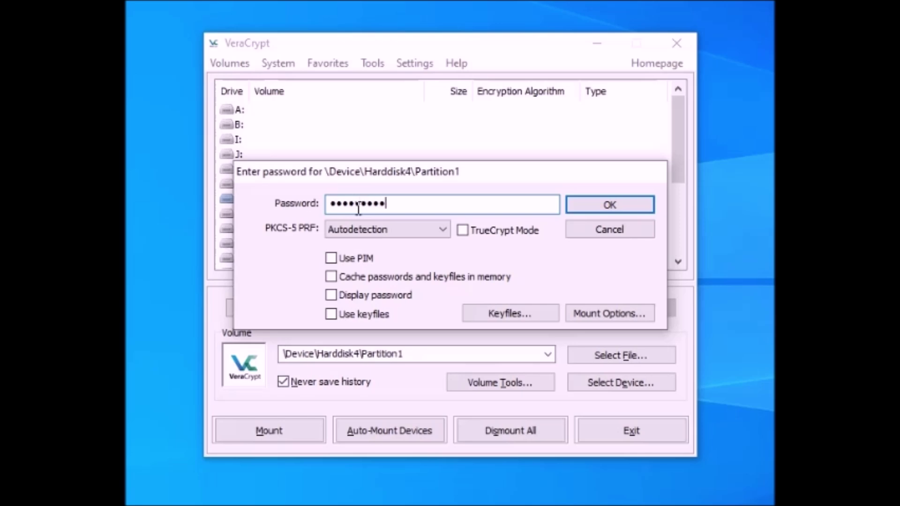
{"action": "left_click", "coordinate": [631, 208]}
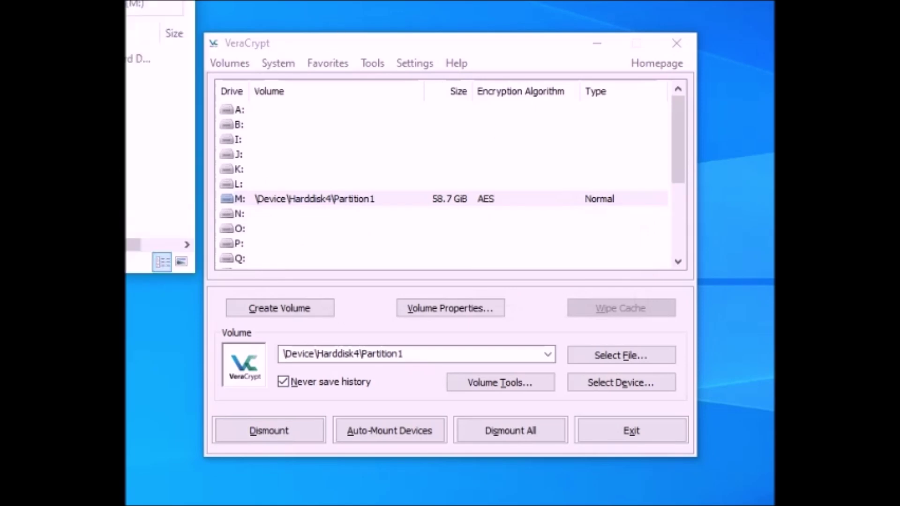
Close the M: window, dismount M:, exit VeraCrypt, and bring up This PC.
{"action": "left_click_drag", "start_coordinate": [474, 58], "coordinate": [562, 73]}
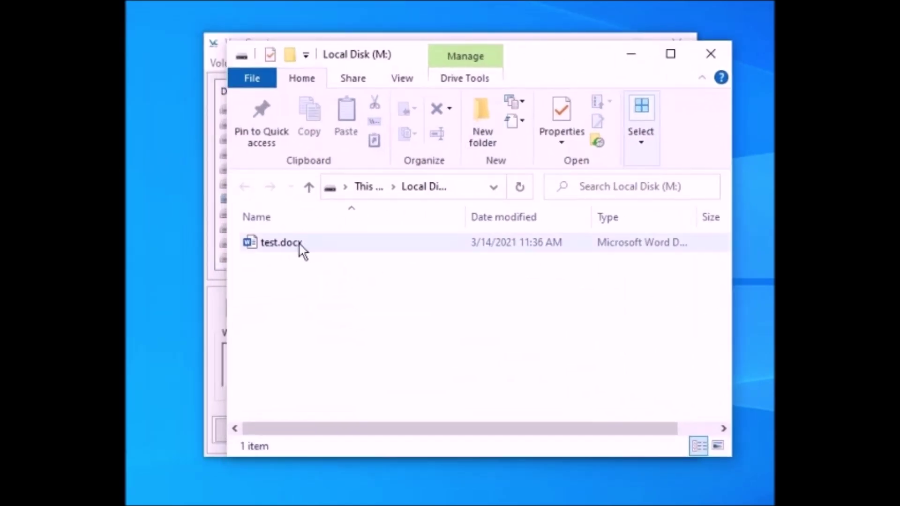
{"action": "left_click", "coordinate": [711, 54]}
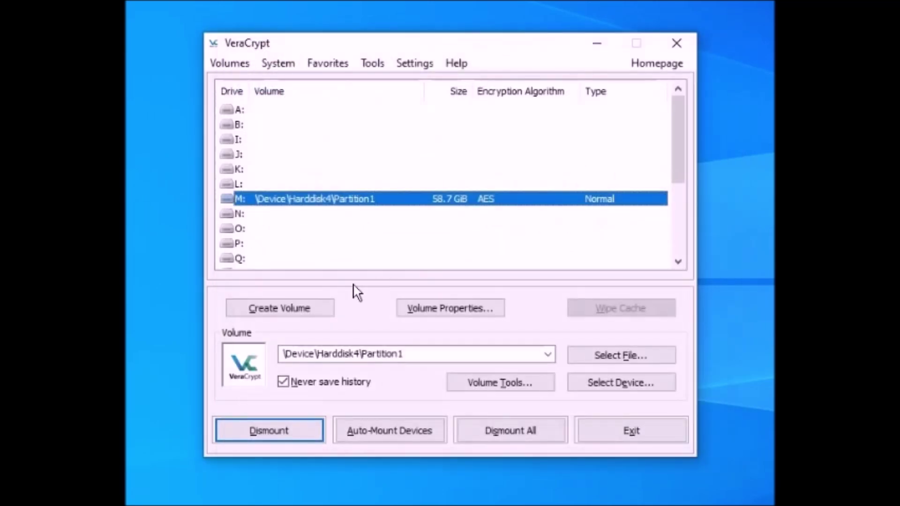
{"action": "left_click", "coordinate": [272, 427]}
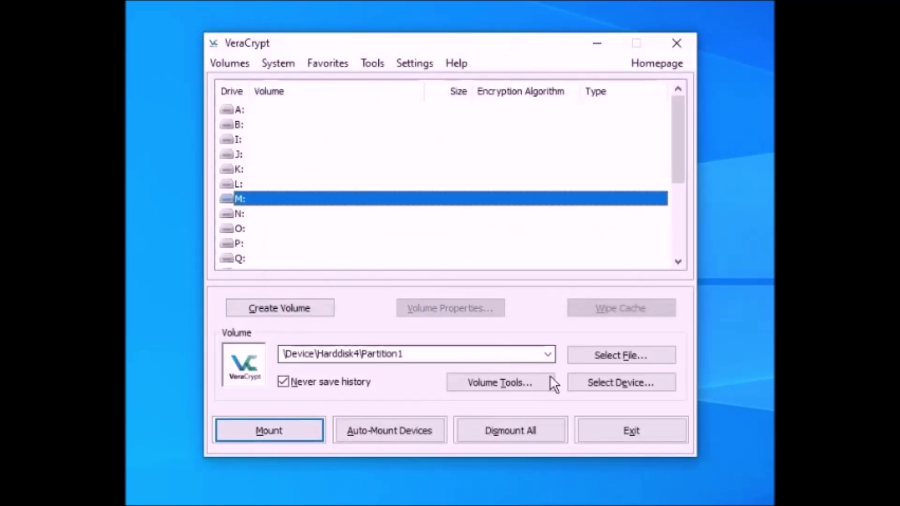
{"action": "left_click", "coordinate": [616, 431]}
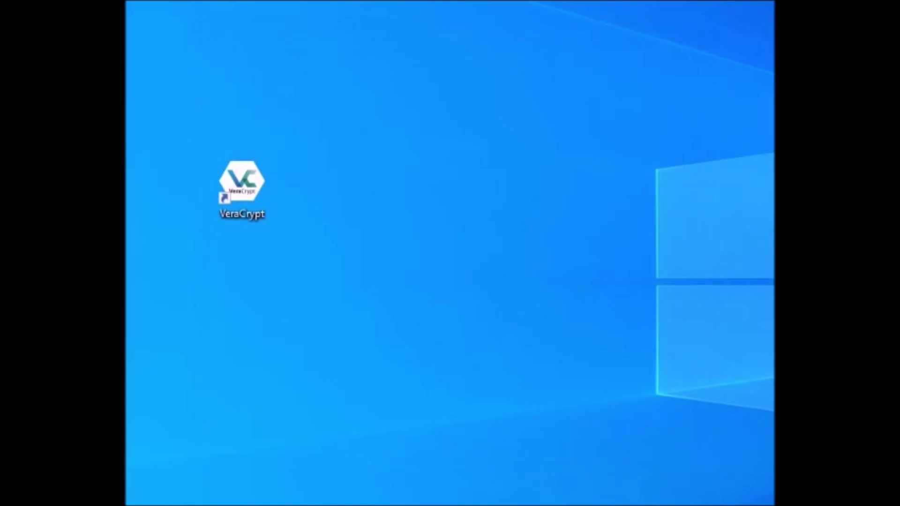
{"action": "key", "text": "super+e"}
{"action": "left_click_drag", "start_coordinate": [694, 55], "coordinate": [520, 66]}
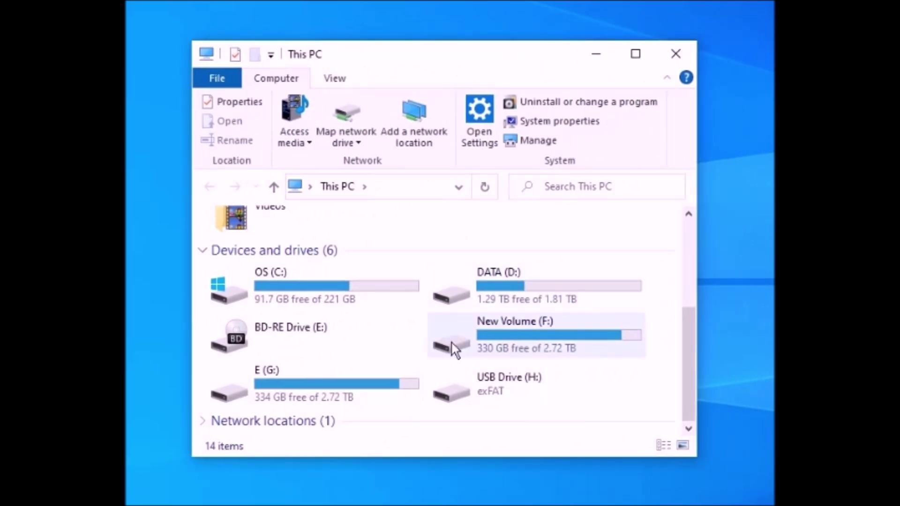
Try opening USB Drive (H:), decline the format prompt, and relaunch VeraCrypt from the desktop.
{"action": "double_click", "coordinate": [529, 384]}
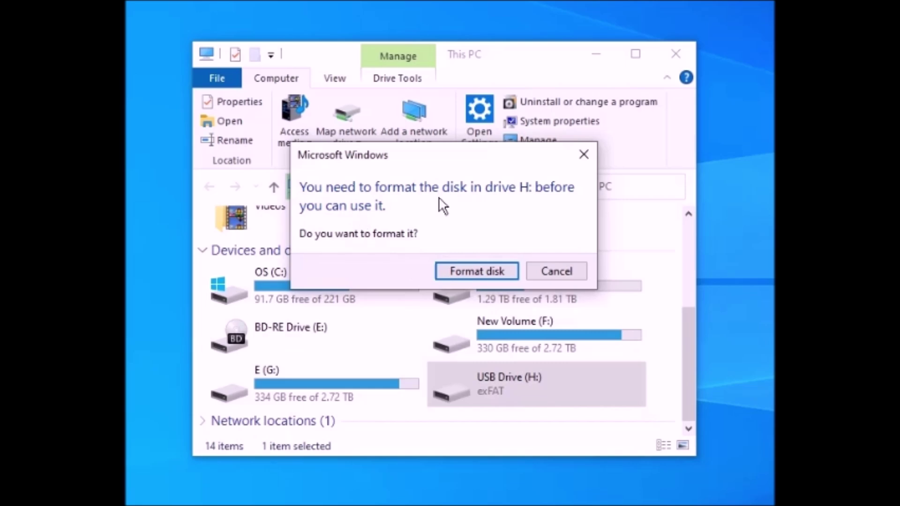
{"action": "left_click", "coordinate": [569, 272]}
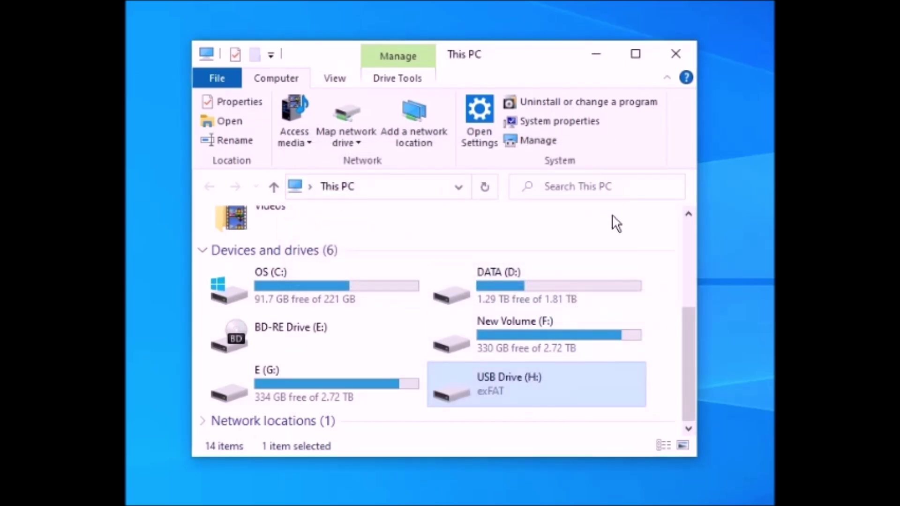
{"action": "left_click", "coordinate": [675, 54]}
{"action": "double_click", "coordinate": [242, 187]}
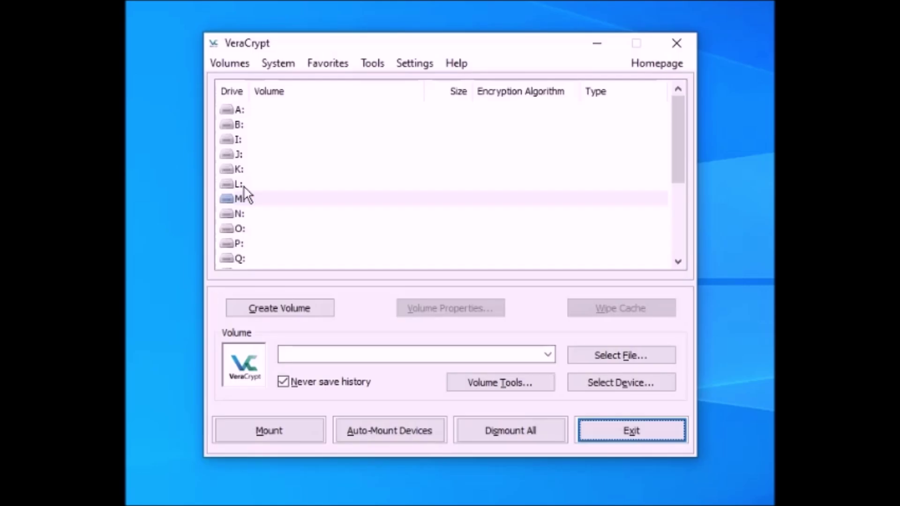
Mount \Device\Harddisk4\Partition1 as M: with its password, check test.docx, then dismount M:.
{"action": "left_click", "coordinate": [253, 198]}
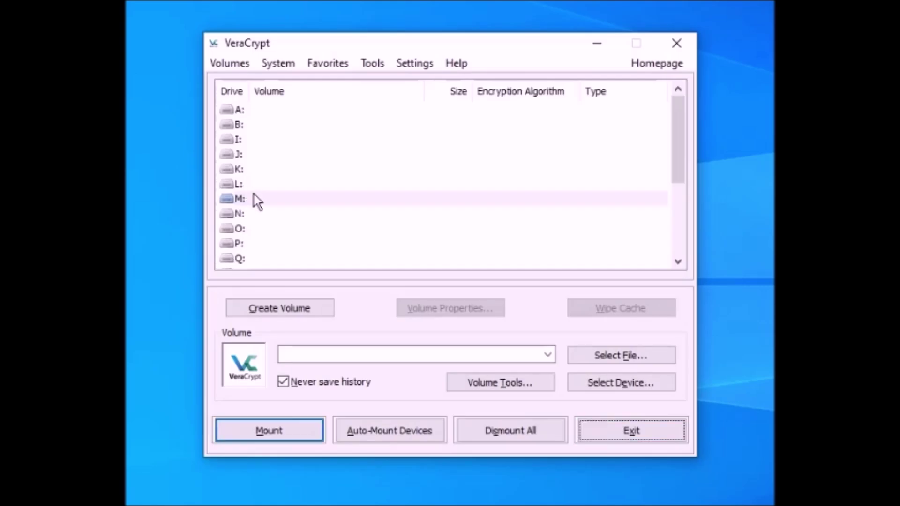
{"action": "left_click", "coordinate": [626, 381]}
{"action": "left_click_drag", "start_coordinate": [625, 244], "coordinate": [539, 353]}
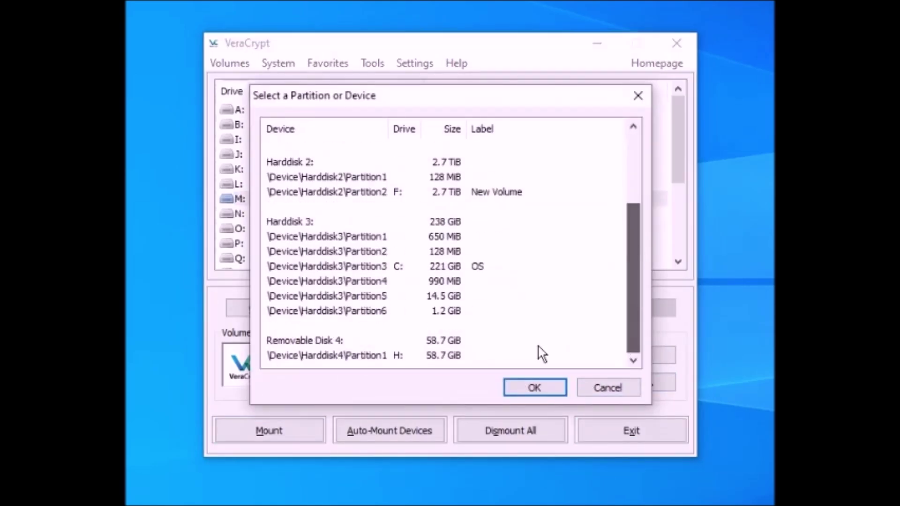
{"action": "left_click", "coordinate": [417, 354]}
{"action": "left_click", "coordinate": [537, 392]}
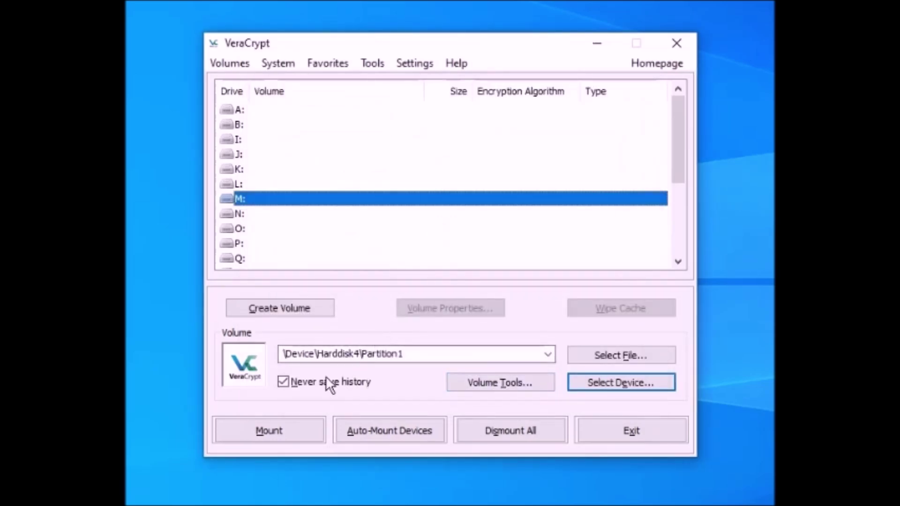
{"action": "left_click", "coordinate": [274, 428]}
{"action": "type", "text": "••••"}
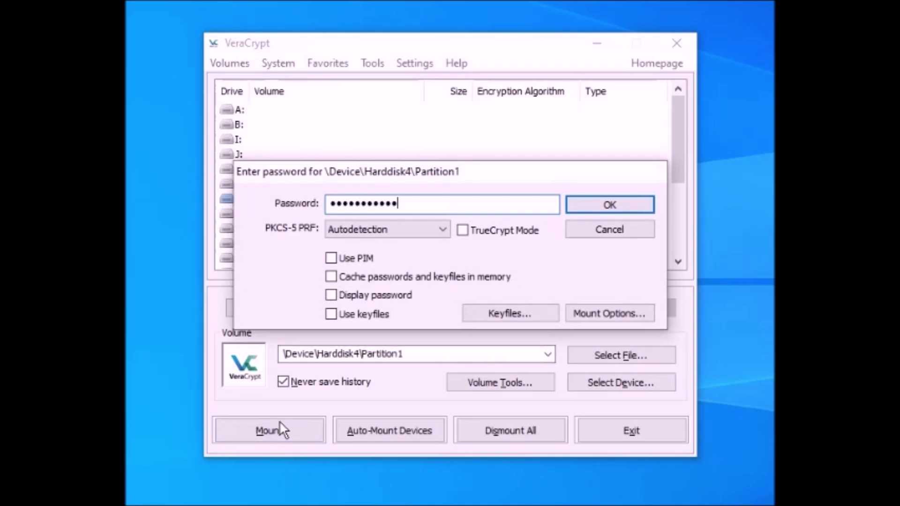
{"action": "left_click", "coordinate": [593, 207]}
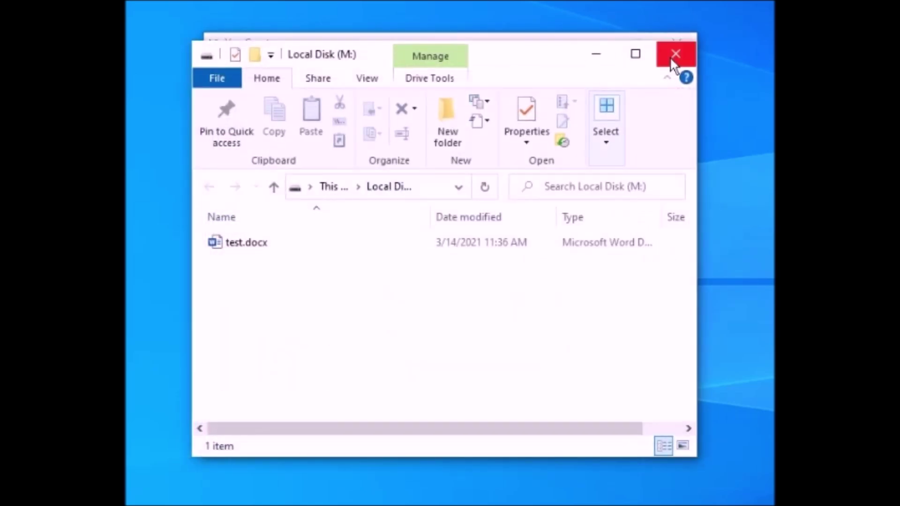
{"action": "left_click", "coordinate": [674, 56]}
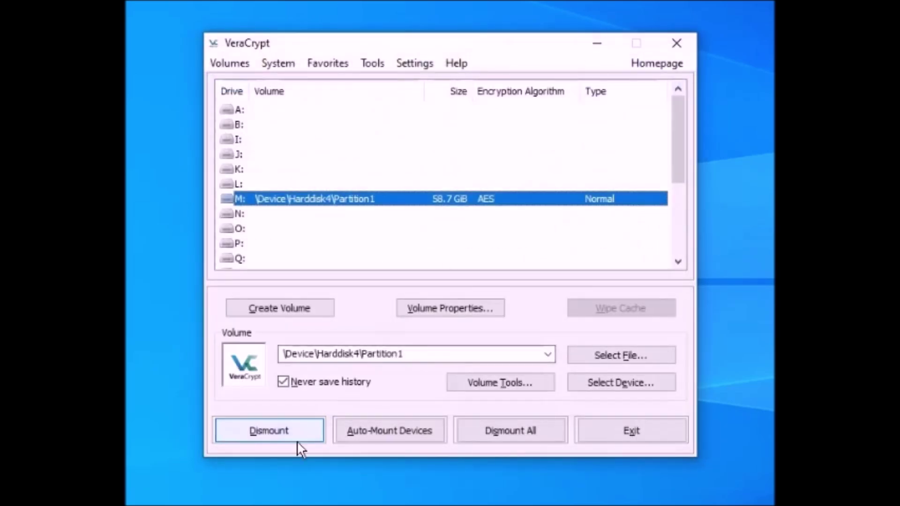
{"action": "left_click", "coordinate": [298, 438]}
Exit VeraCrypt, leaving only the desktop.
{"action": "left_click", "coordinate": [619, 429]}
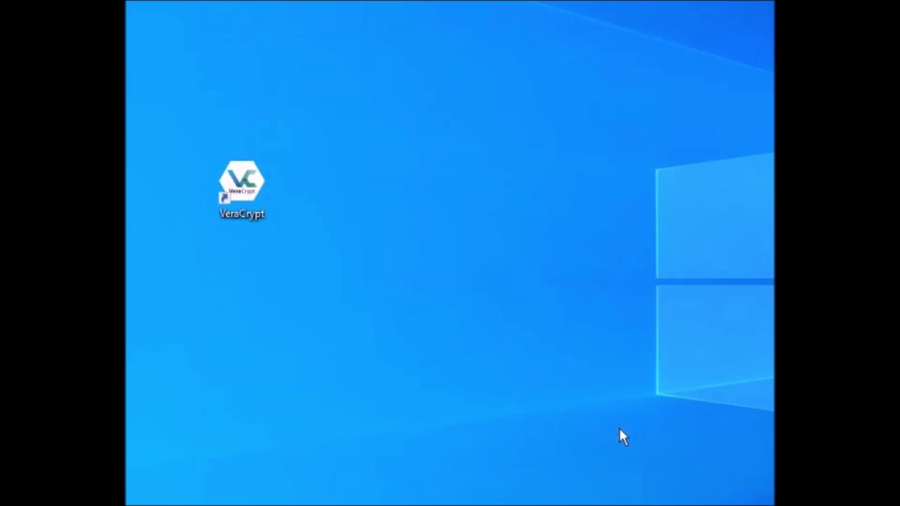